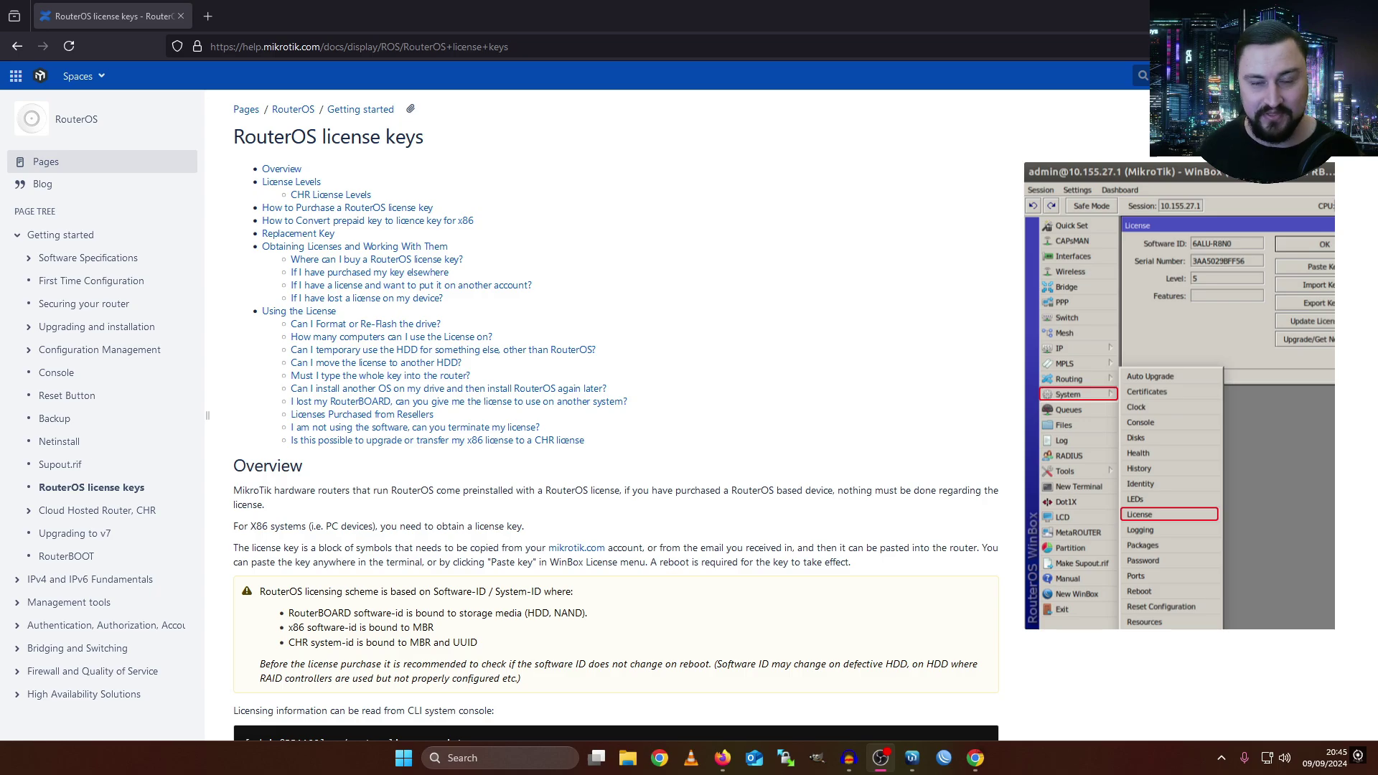
- Scroll past the Overview to the License Levels table with its $45, $95 and $250 tiers
scroll(674, 486, "down", 3)
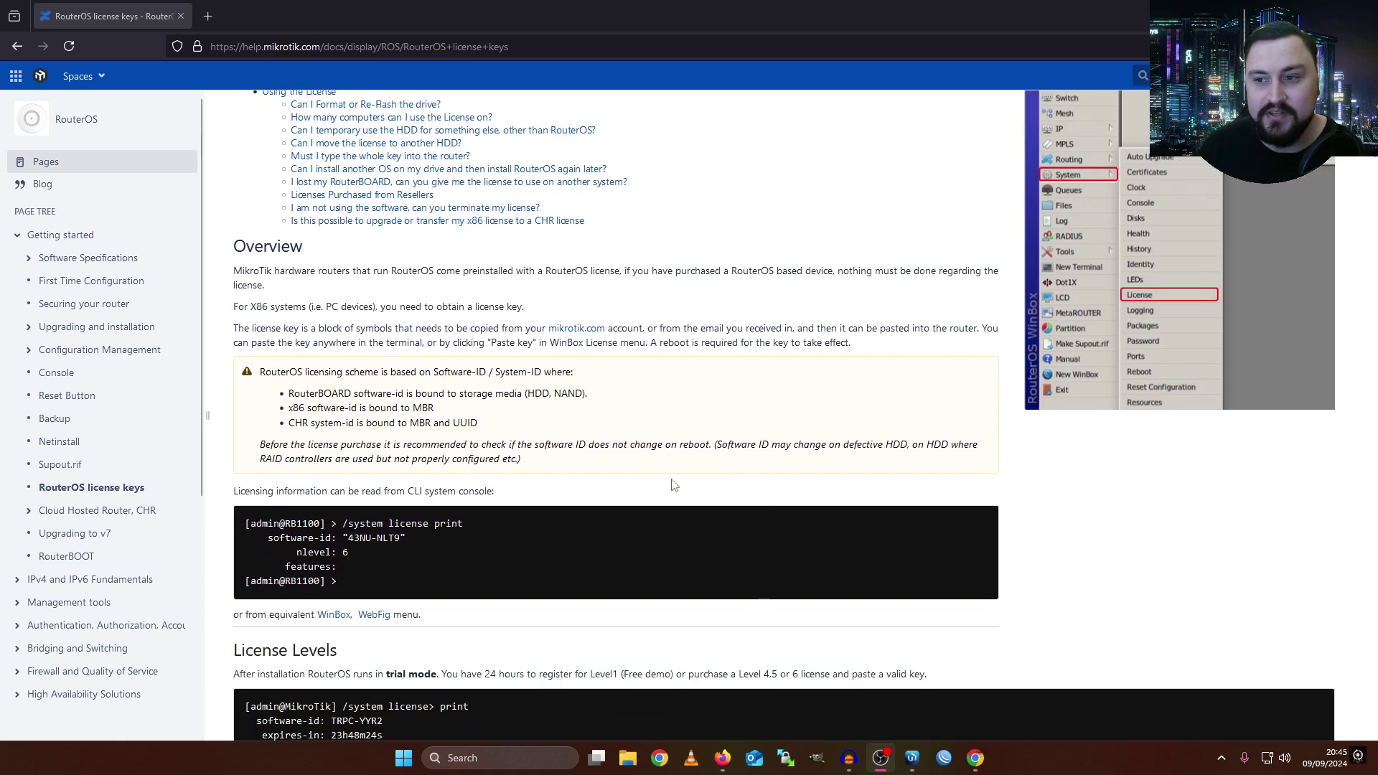
scroll(674, 486, "down", 2)
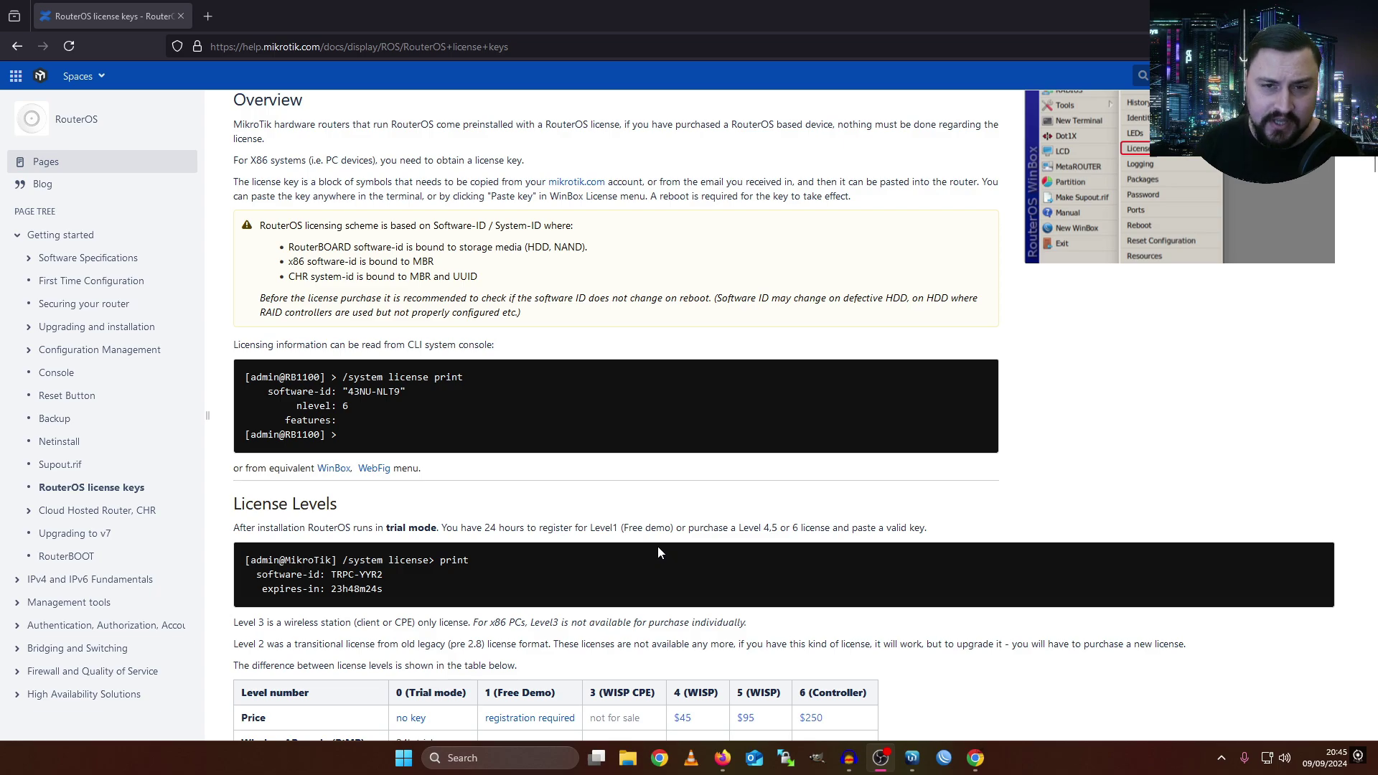
scroll(658, 545, "down", 2)
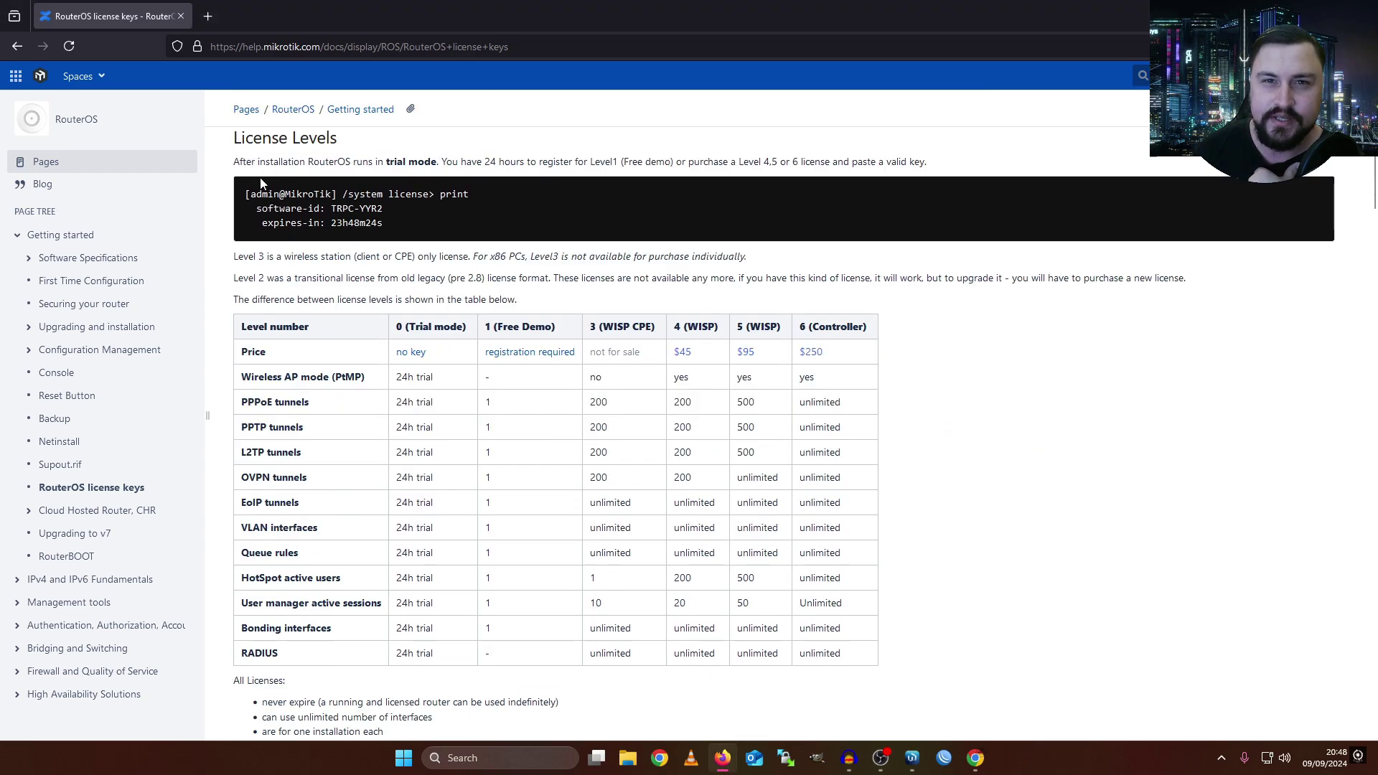
- Highlight the opening of the trial-mode sentence and the note about the legacy Level 2 license
left_click_drag(234, 162, 294, 164)
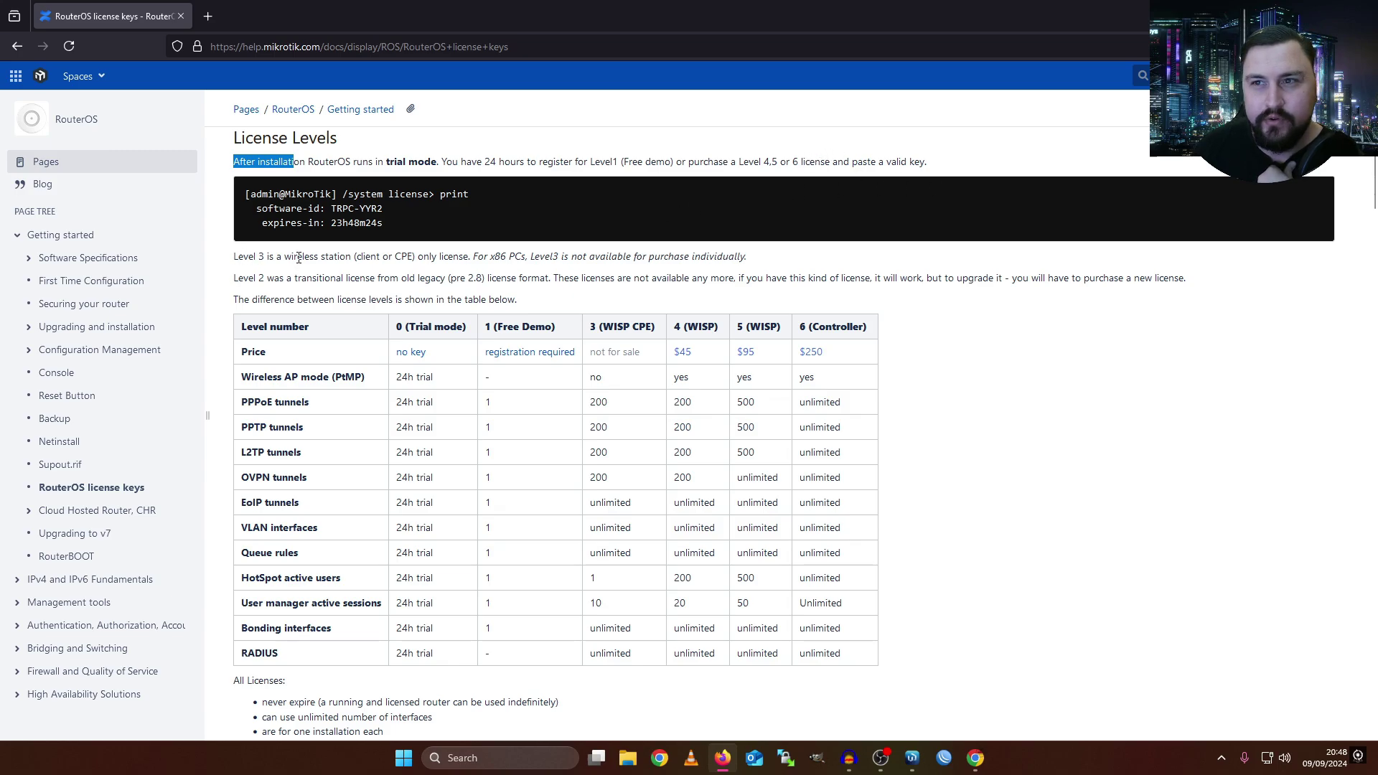
left_click_drag(233, 278, 302, 278)
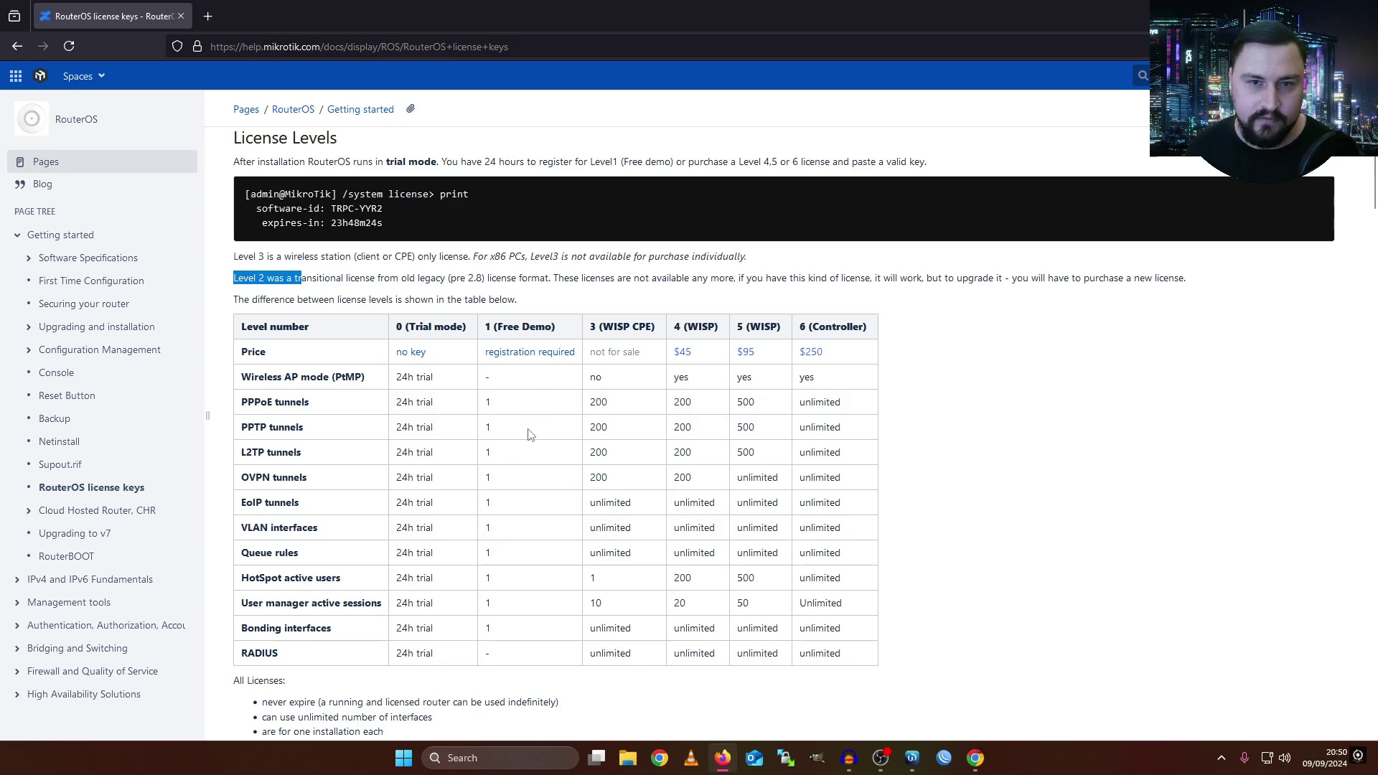
scroll(571, 330, "down", 2)
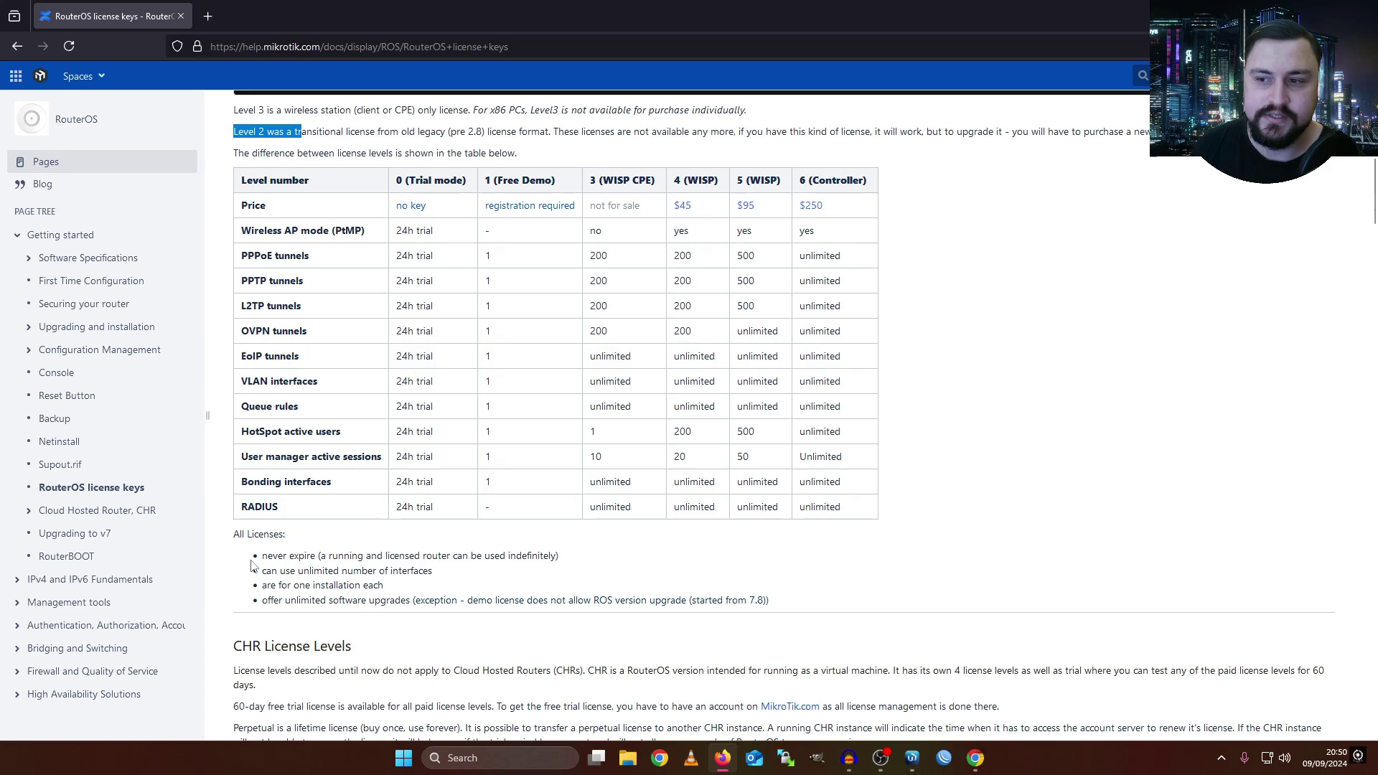
- Highlight 'never expire' in the first All Licenses note below the levels table
left_click_drag(277, 555, 327, 556)
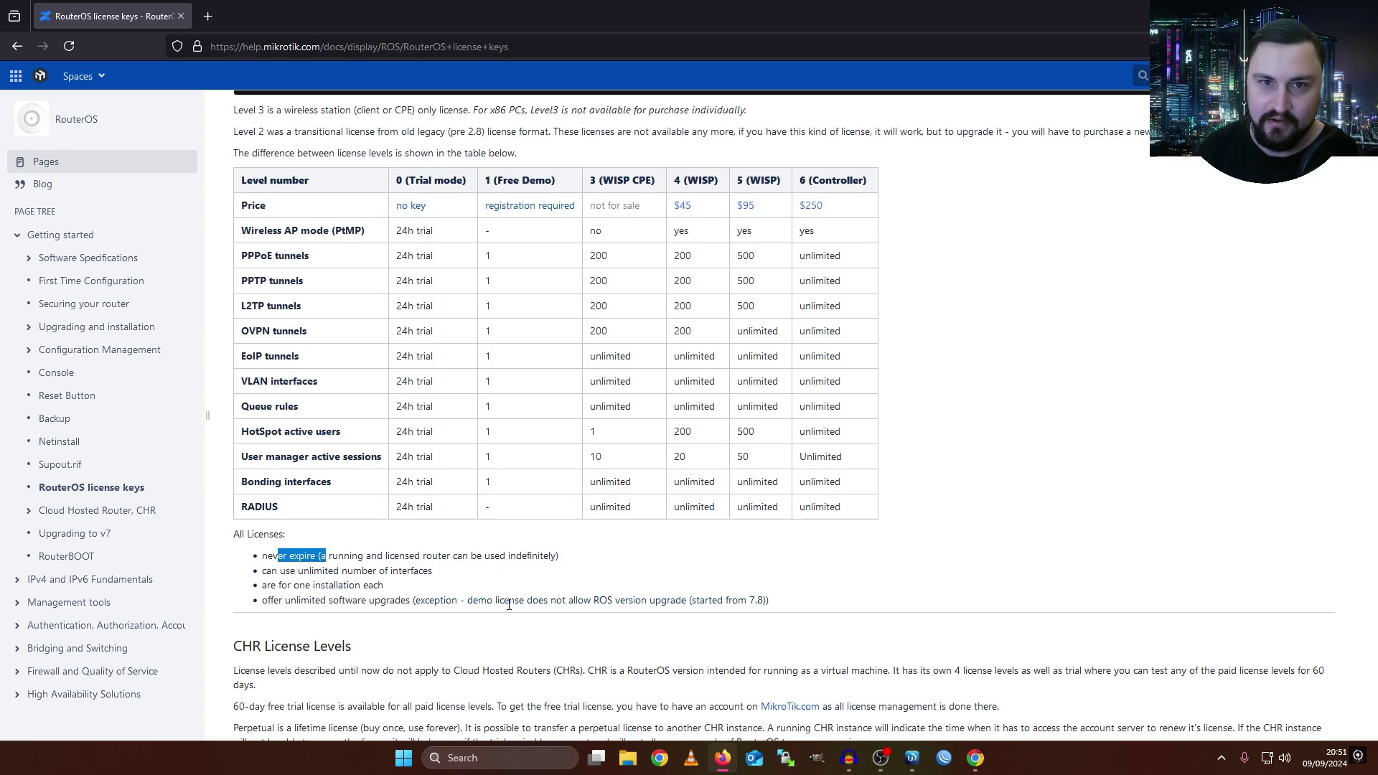
scroll(600, 403, "down", 2)
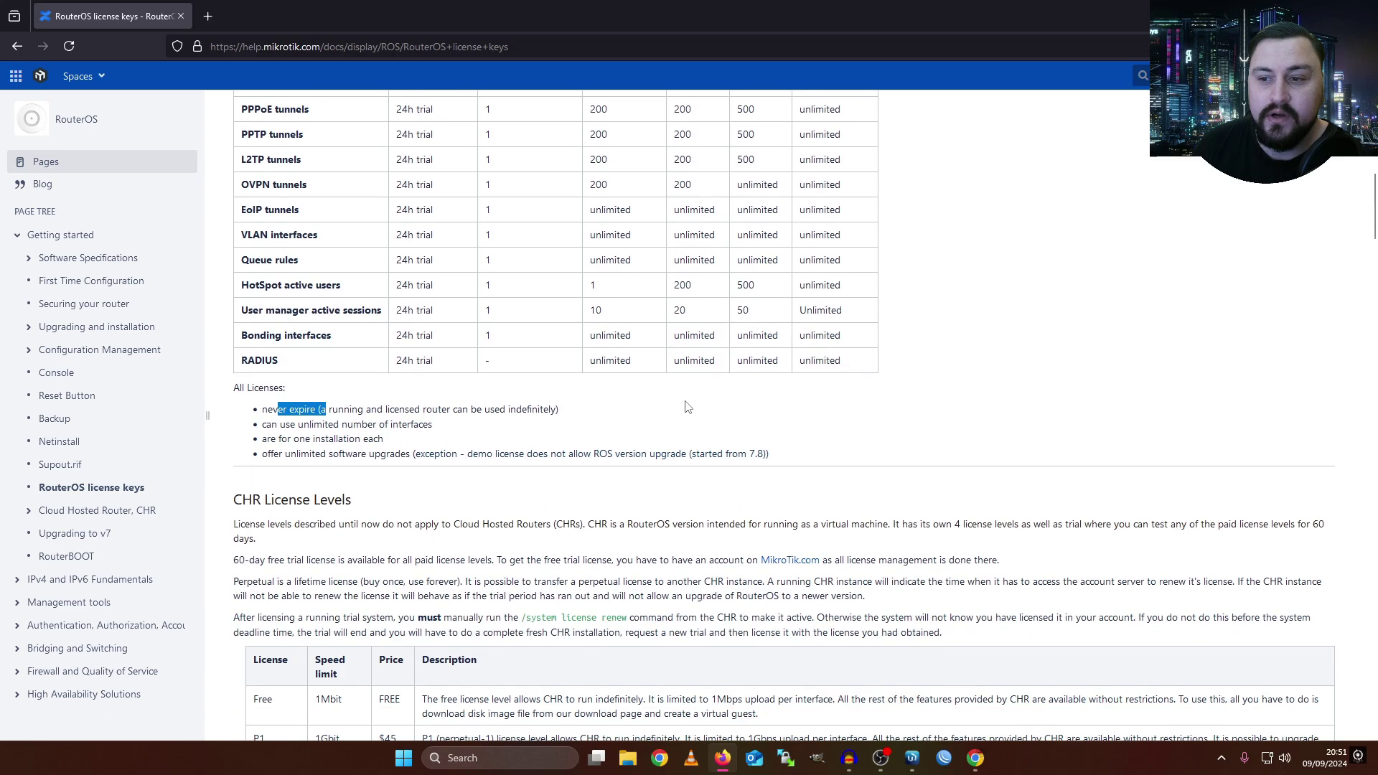
- Scroll to CHR License Levels and highlight the Free tier's 1Mbps upload limit
scroll(579, 391, "up", 2)
scroll(445, 272, "up", 1)
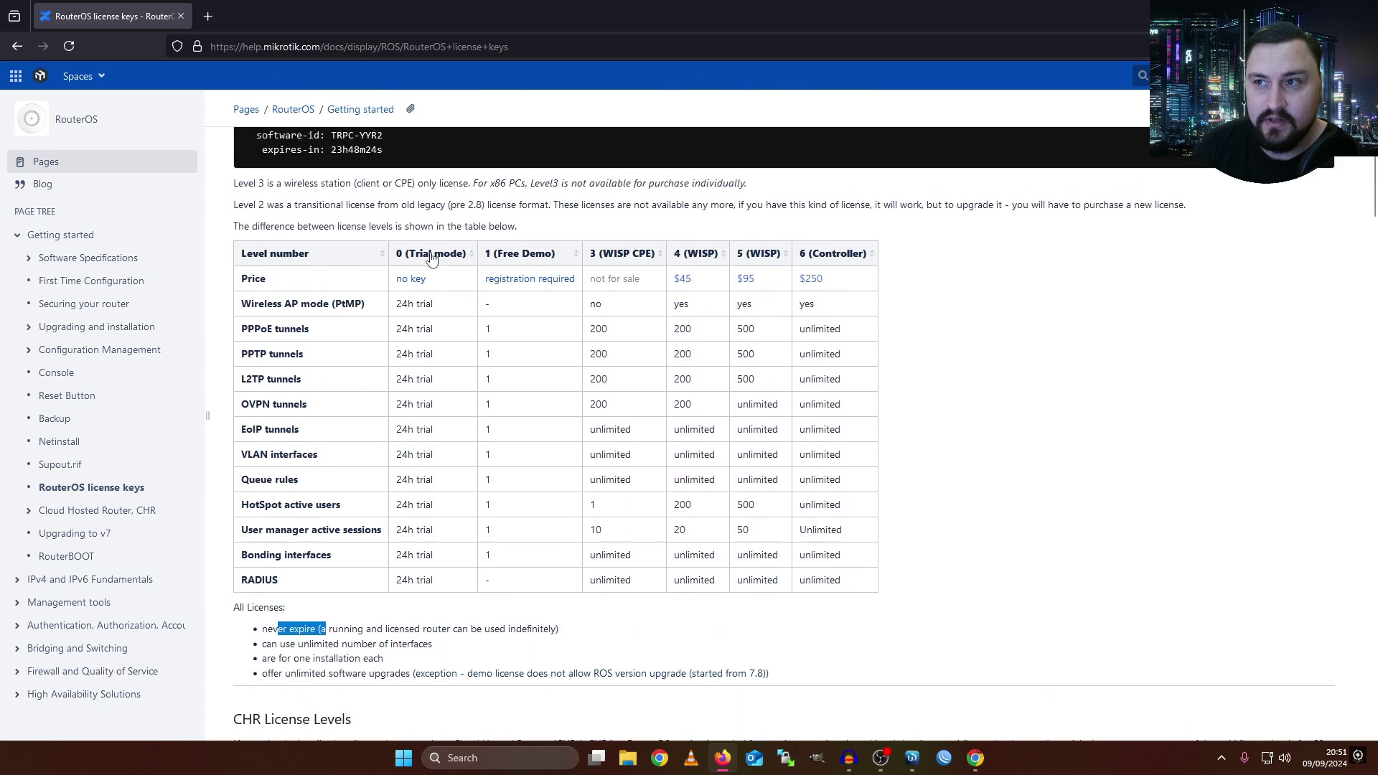
scroll(442, 259, "down", 3)
scroll(528, 391, "down", 2)
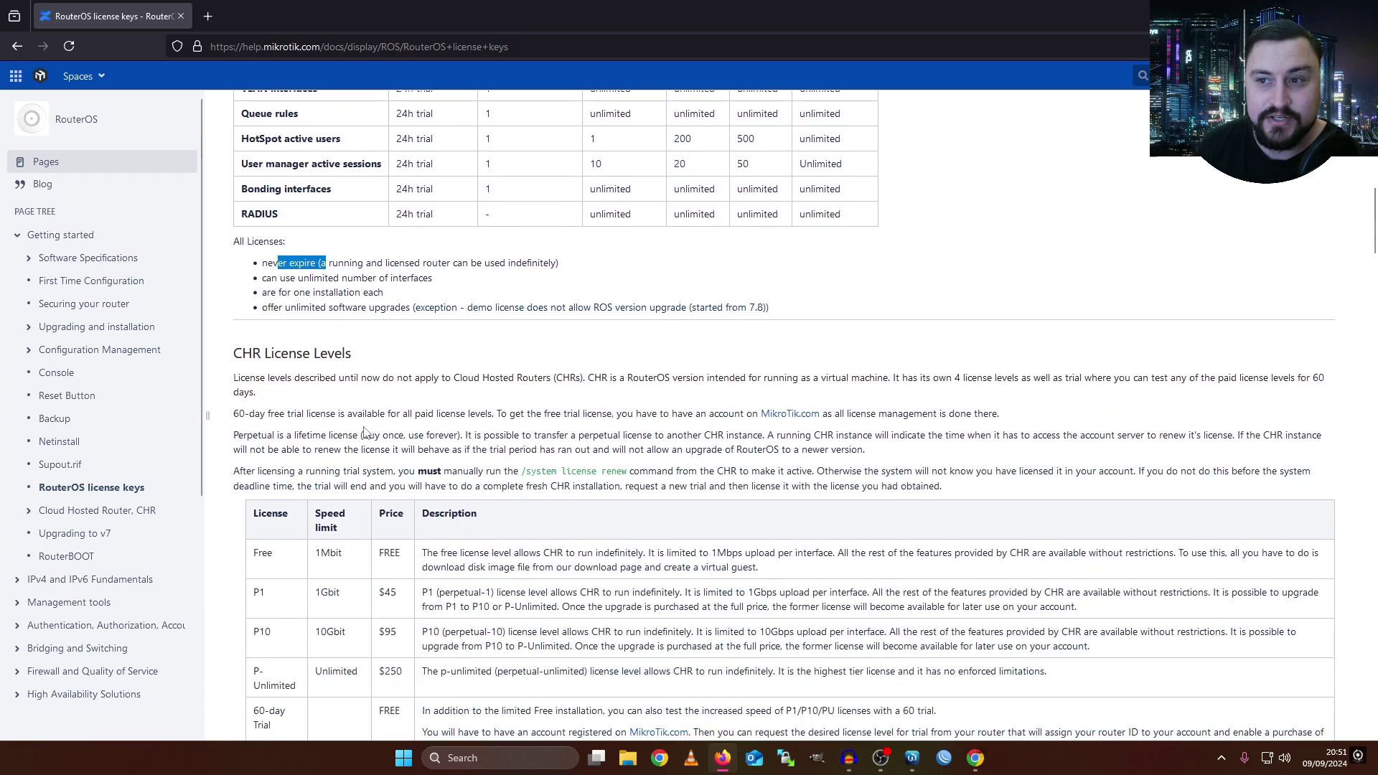
scroll(308, 373, "down", 1)
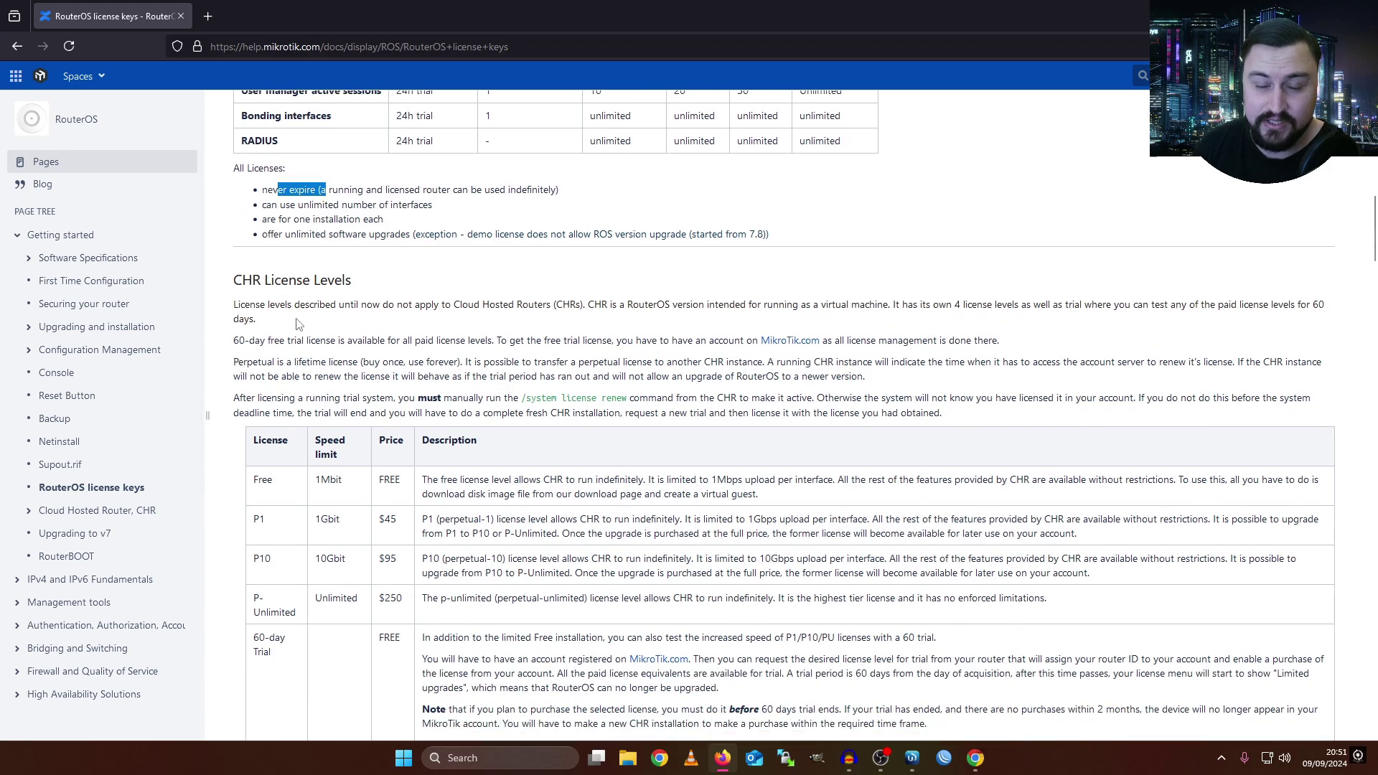
scroll(301, 326, "down", 1)
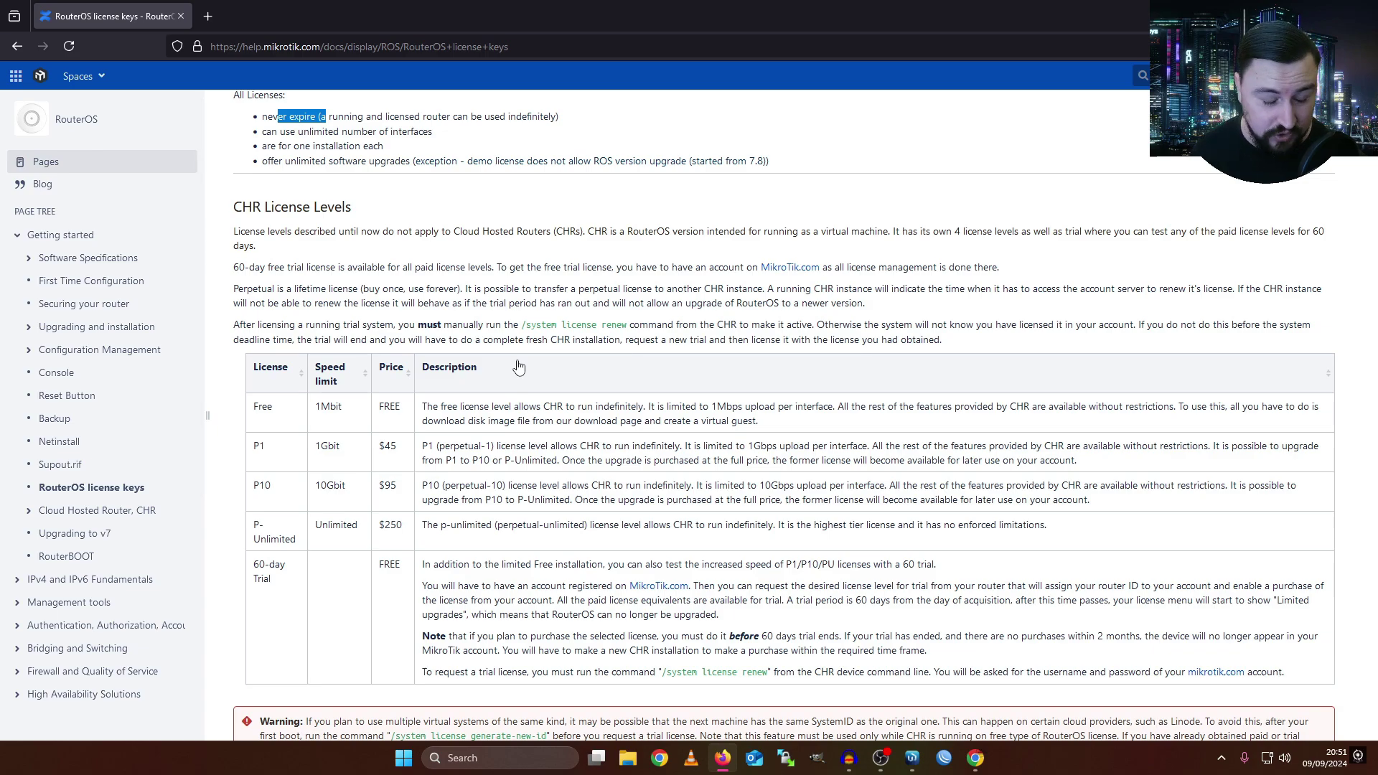
scroll(519, 367, "up", 5)
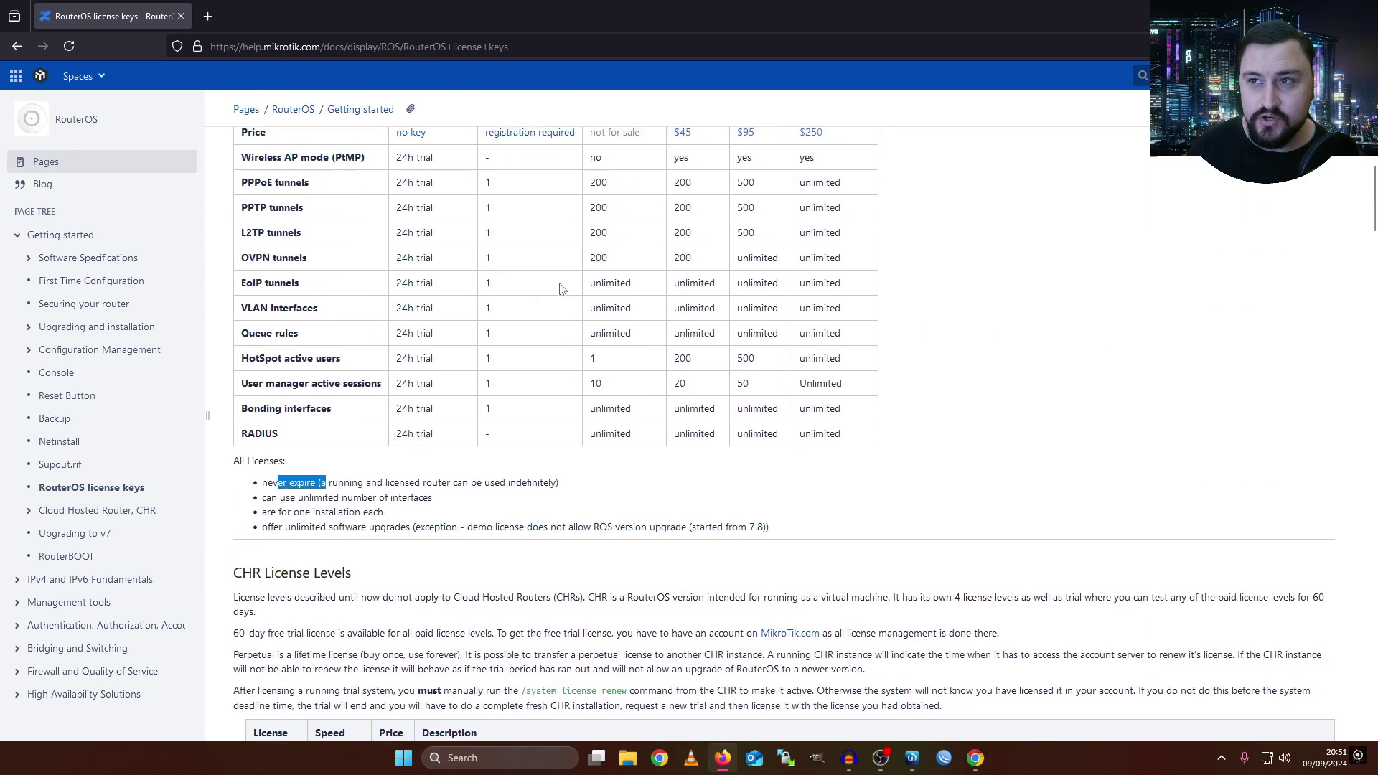
scroll(445, 318, "down", 5)
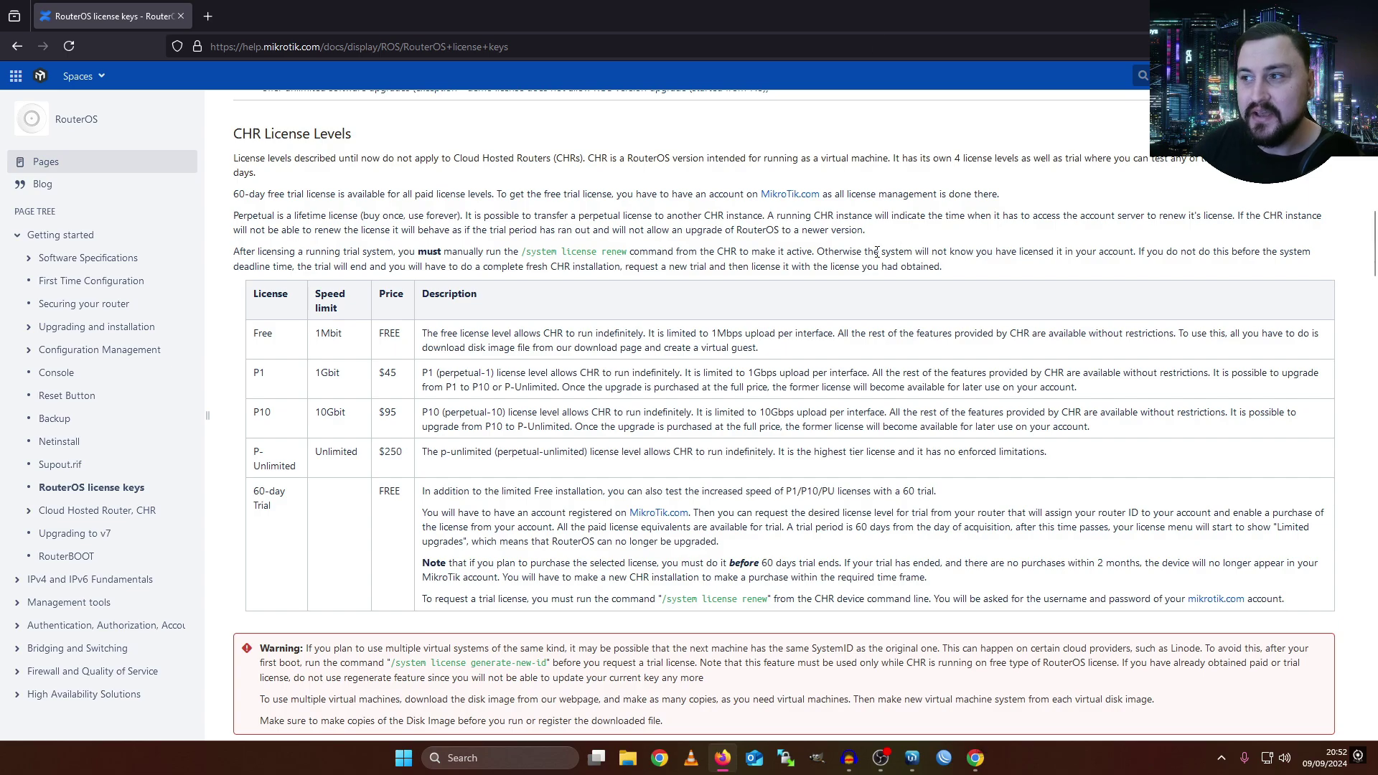
left_click_drag(702, 335, 758, 334)
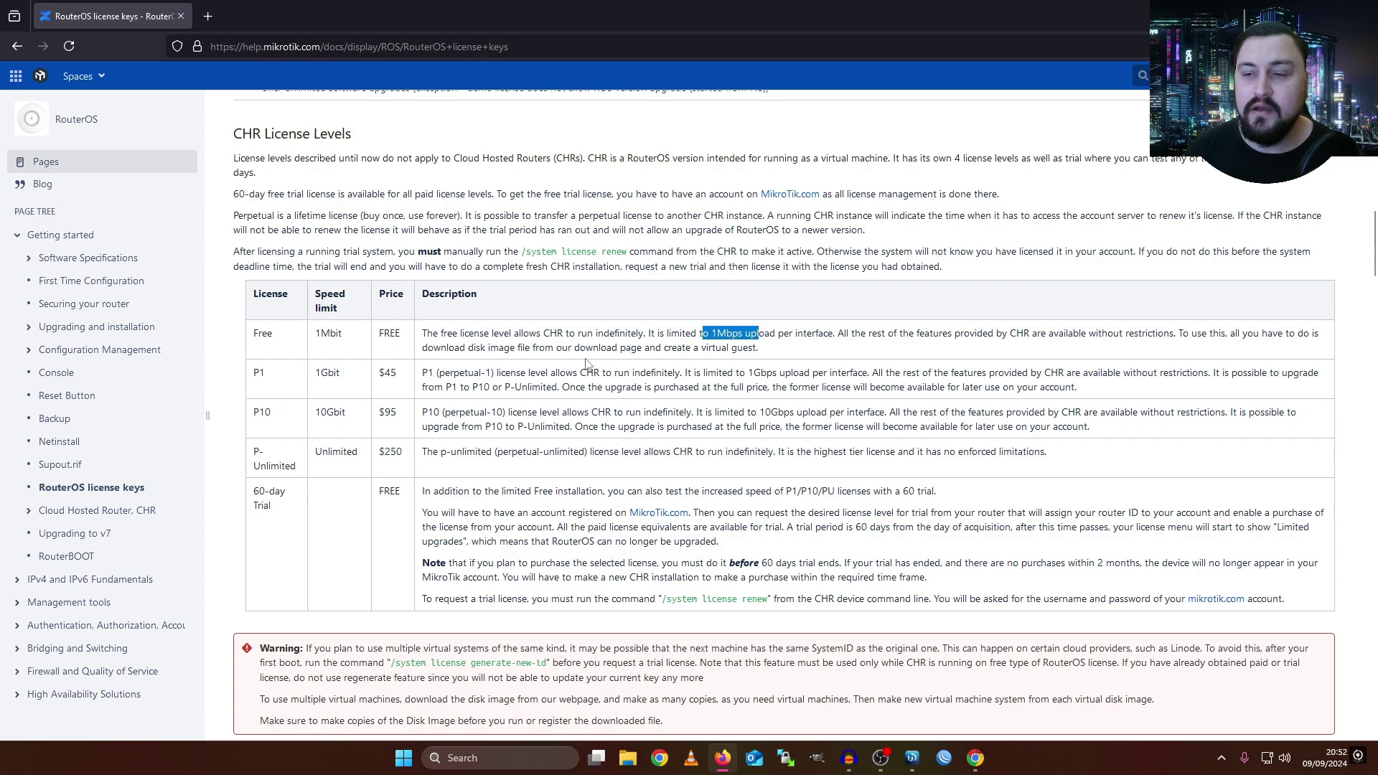
- Highlight the P1 tier's 1Gbit speed limit and the P-Unlimited tier
scroll(586, 364, "down", 1)
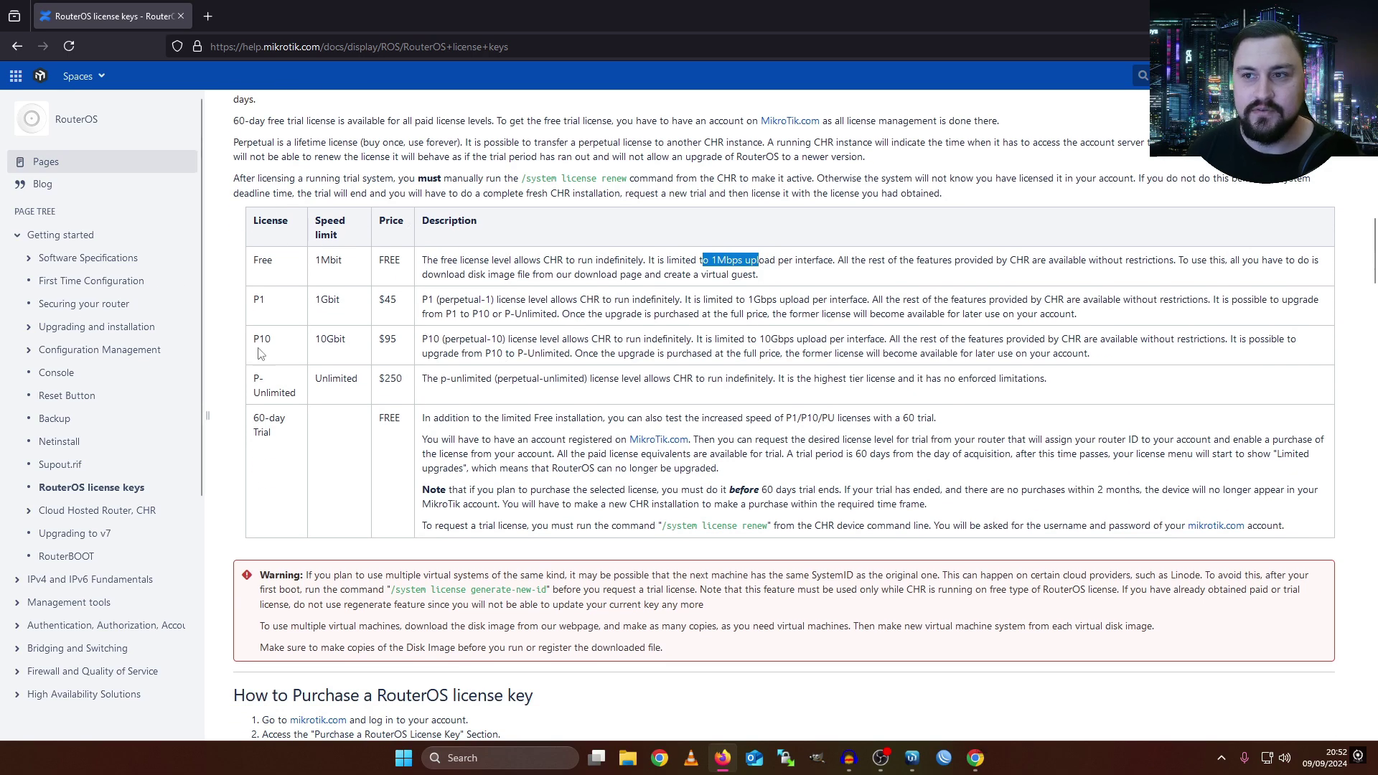
left_click_drag(251, 302, 353, 306)
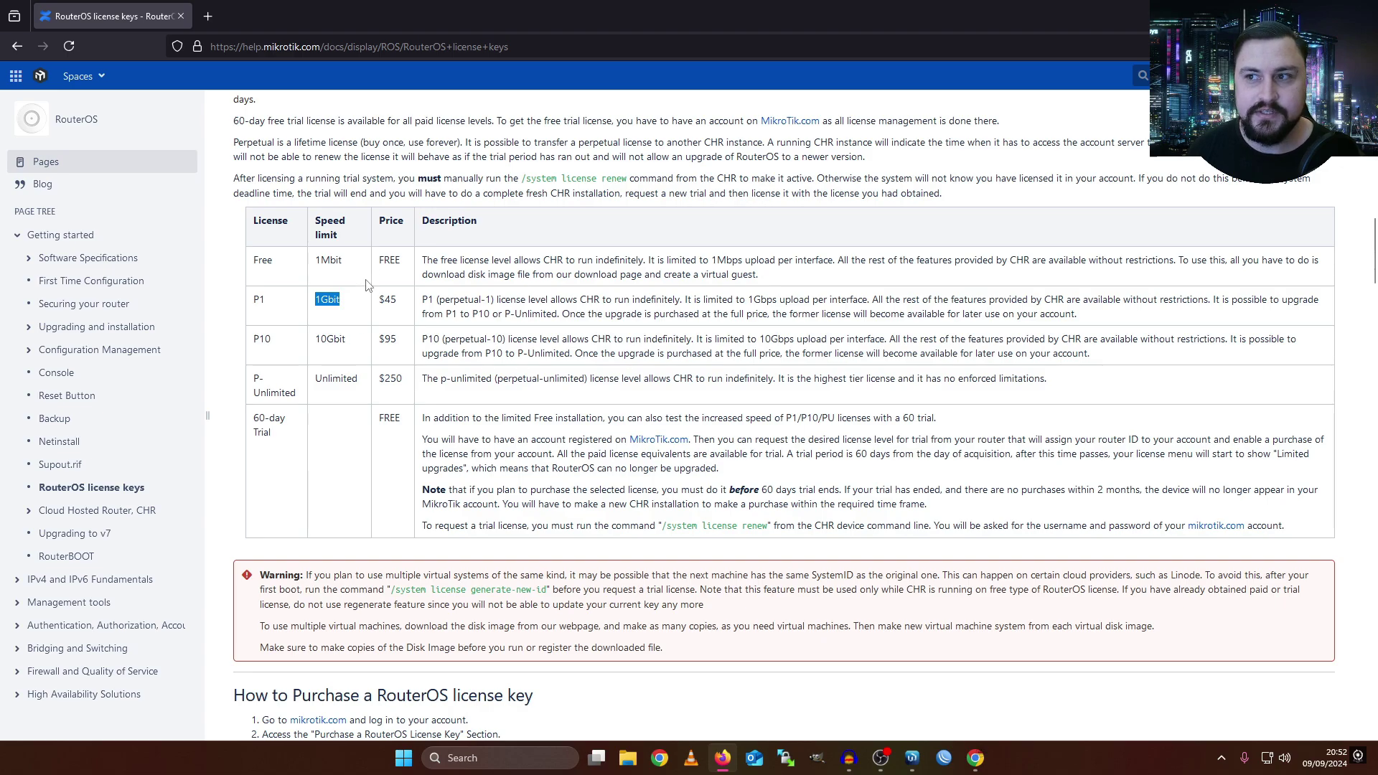
left_click_drag(251, 340, 309, 395)
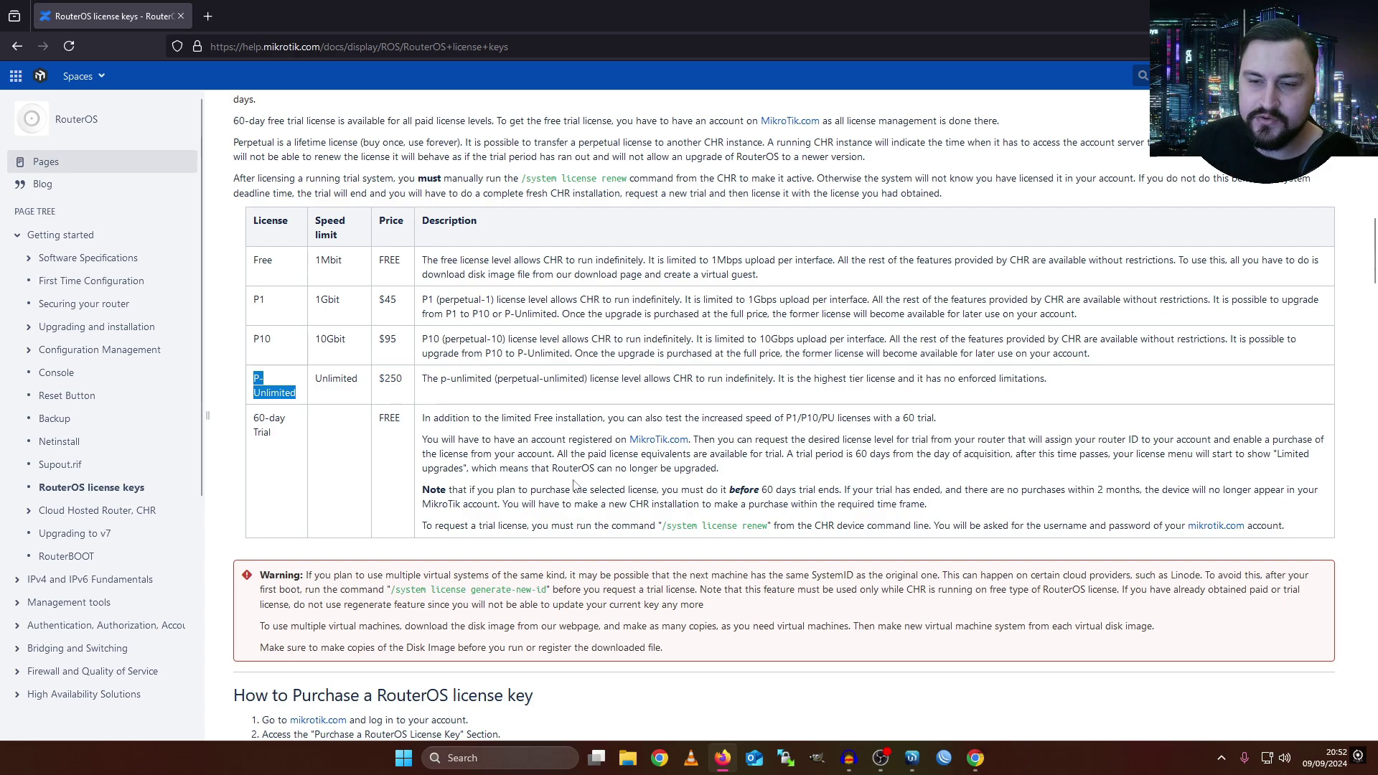
scroll(578, 485, "up", 1)
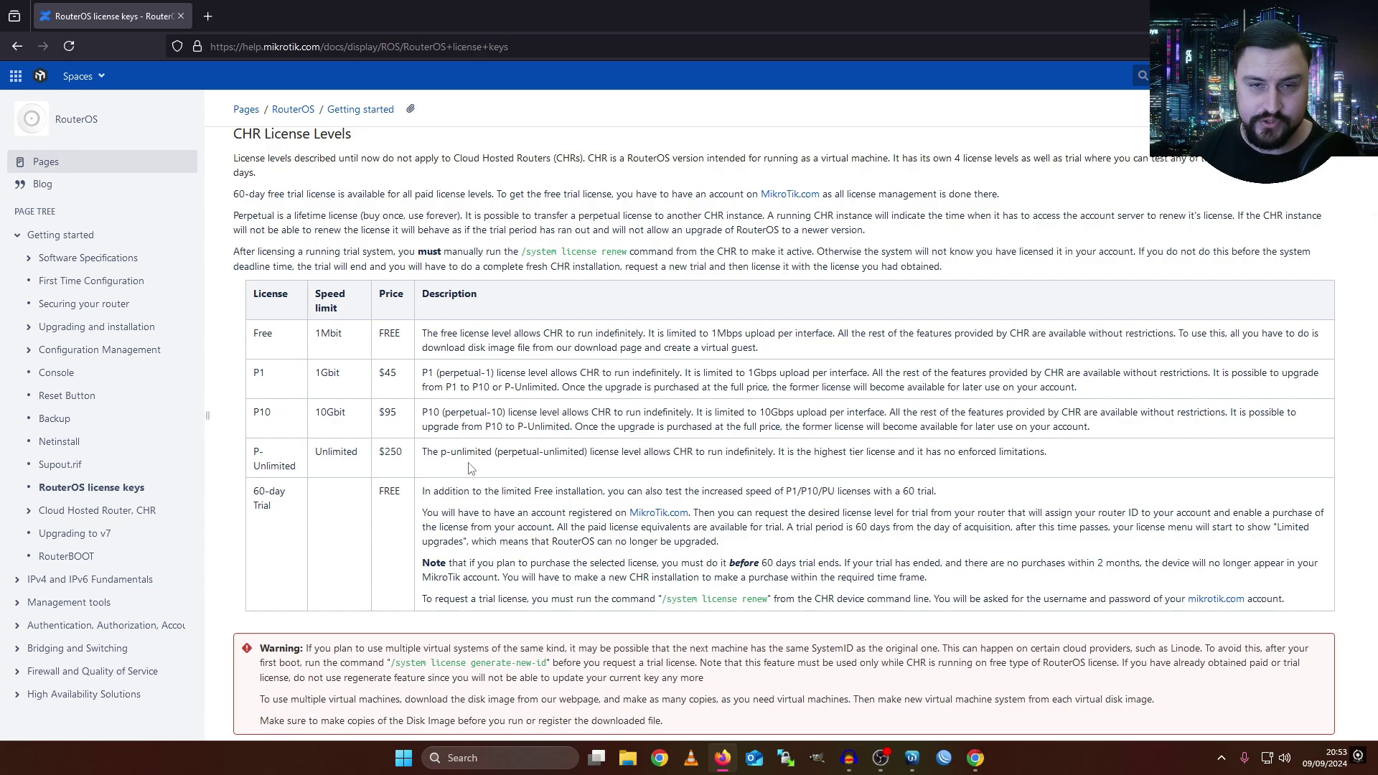
- Bring WinBox forward and open the hAP ax^3 router's System > License window
key("alt+Tab")
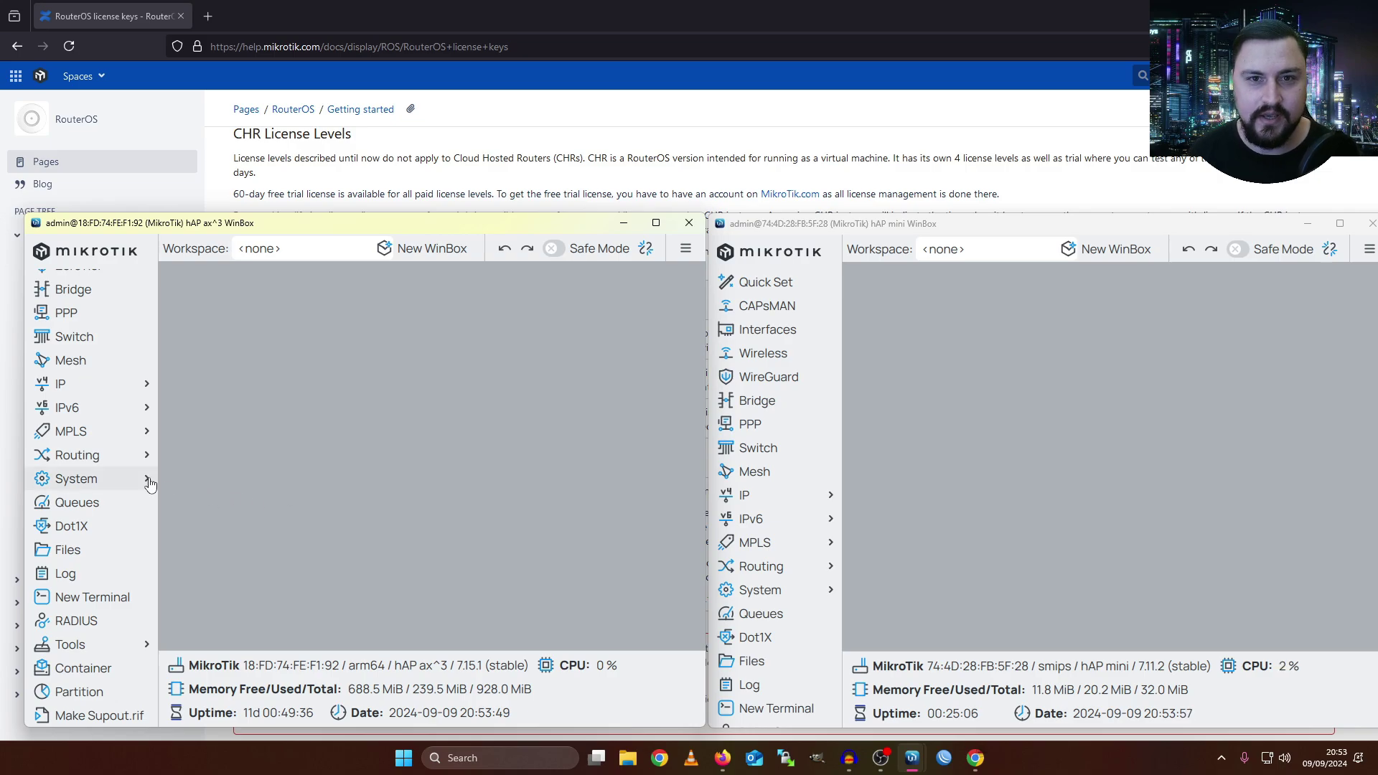
left_click(123, 480)
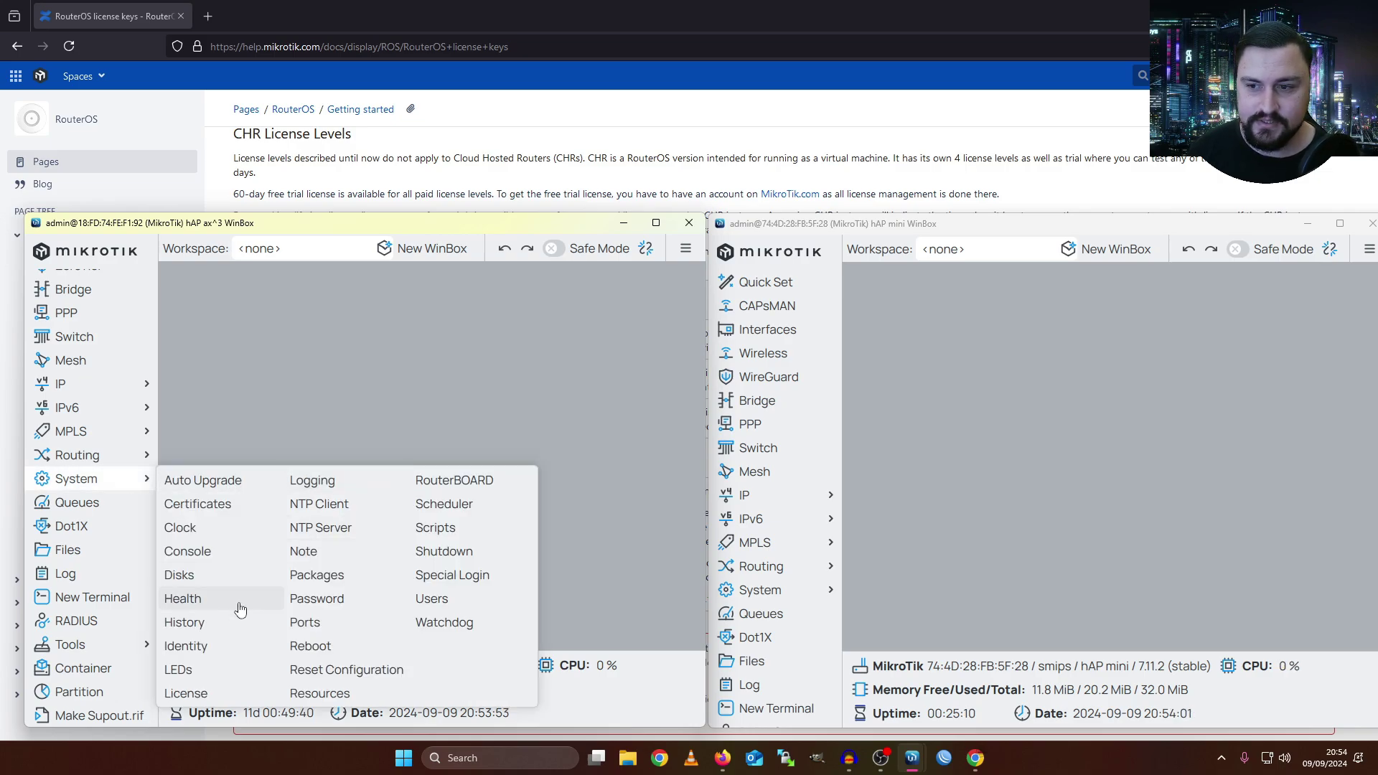
left_click(188, 691)
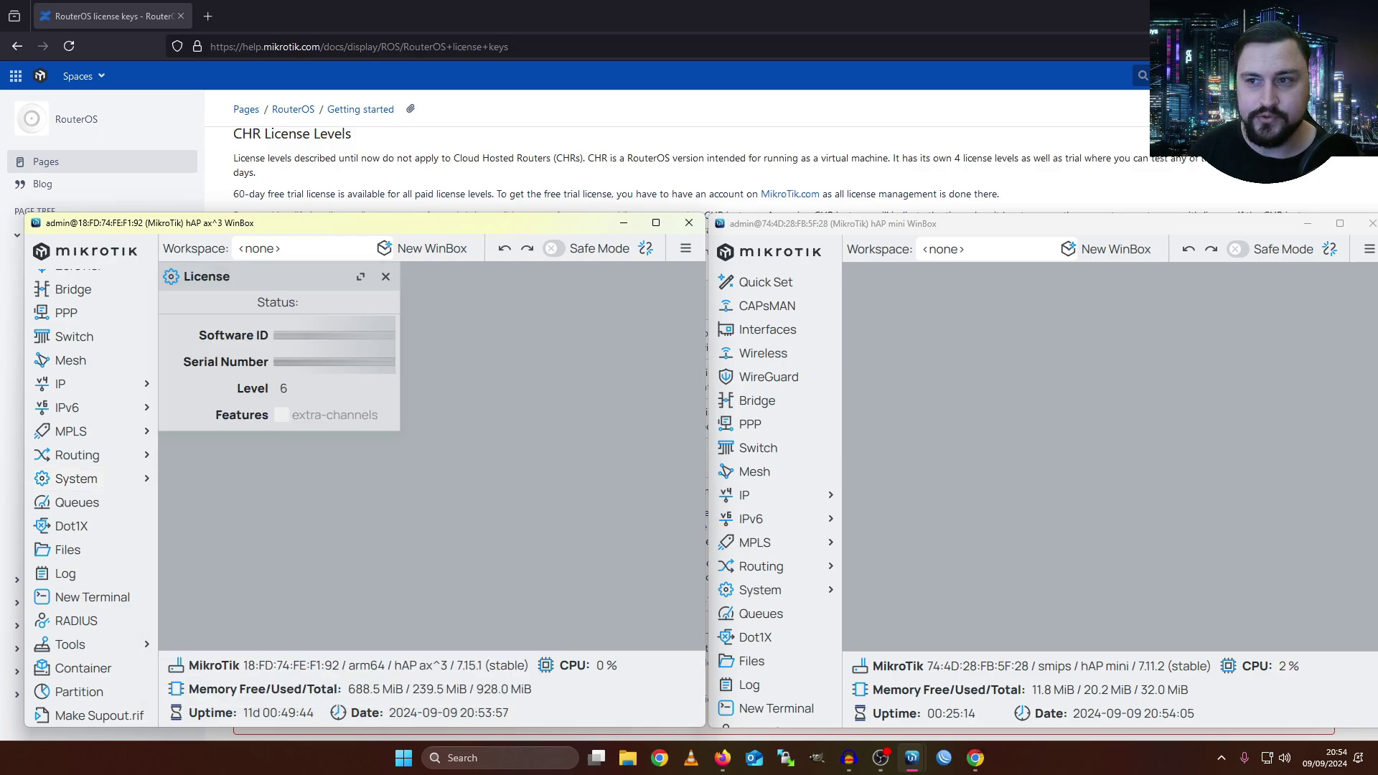
- Highlight the software ID, serial number and license level 6, then return to the docs
left_click(333, 335)
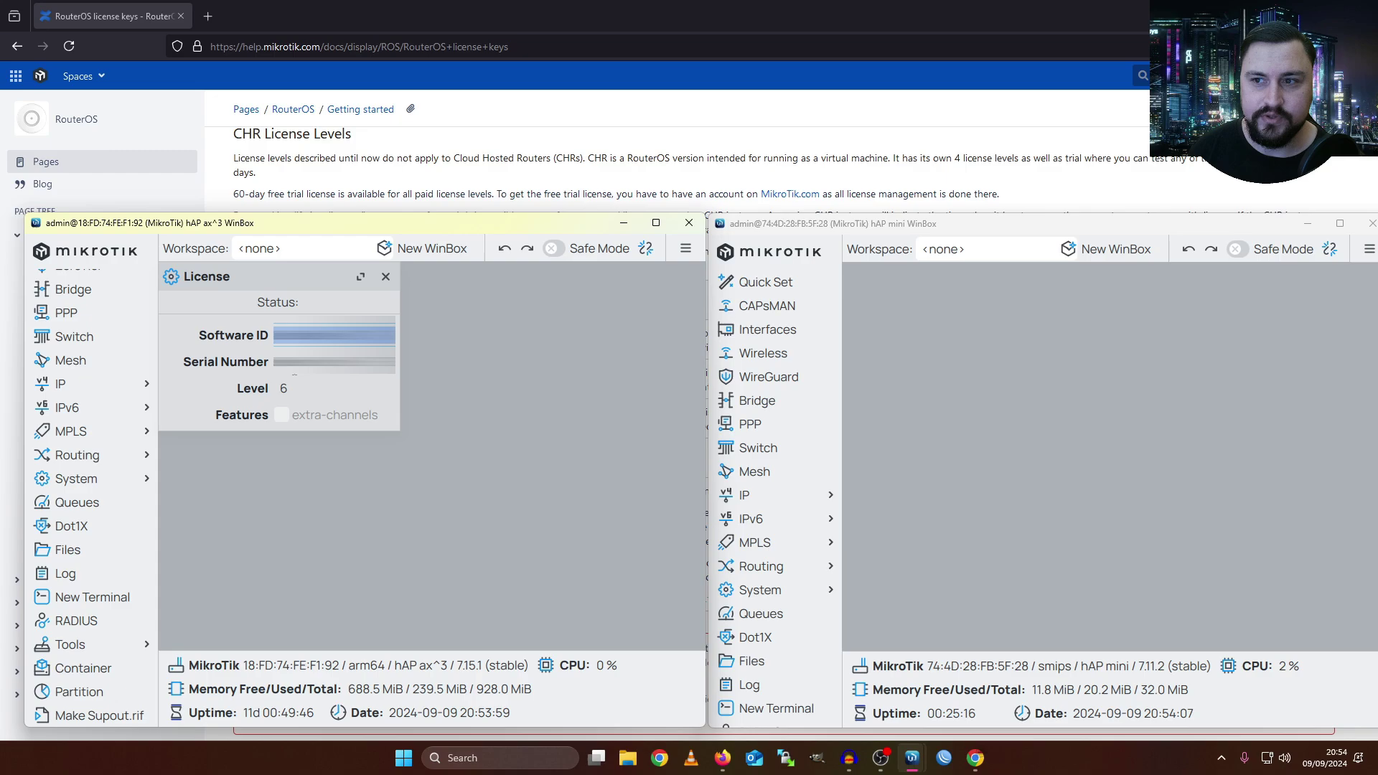
left_click(294, 362)
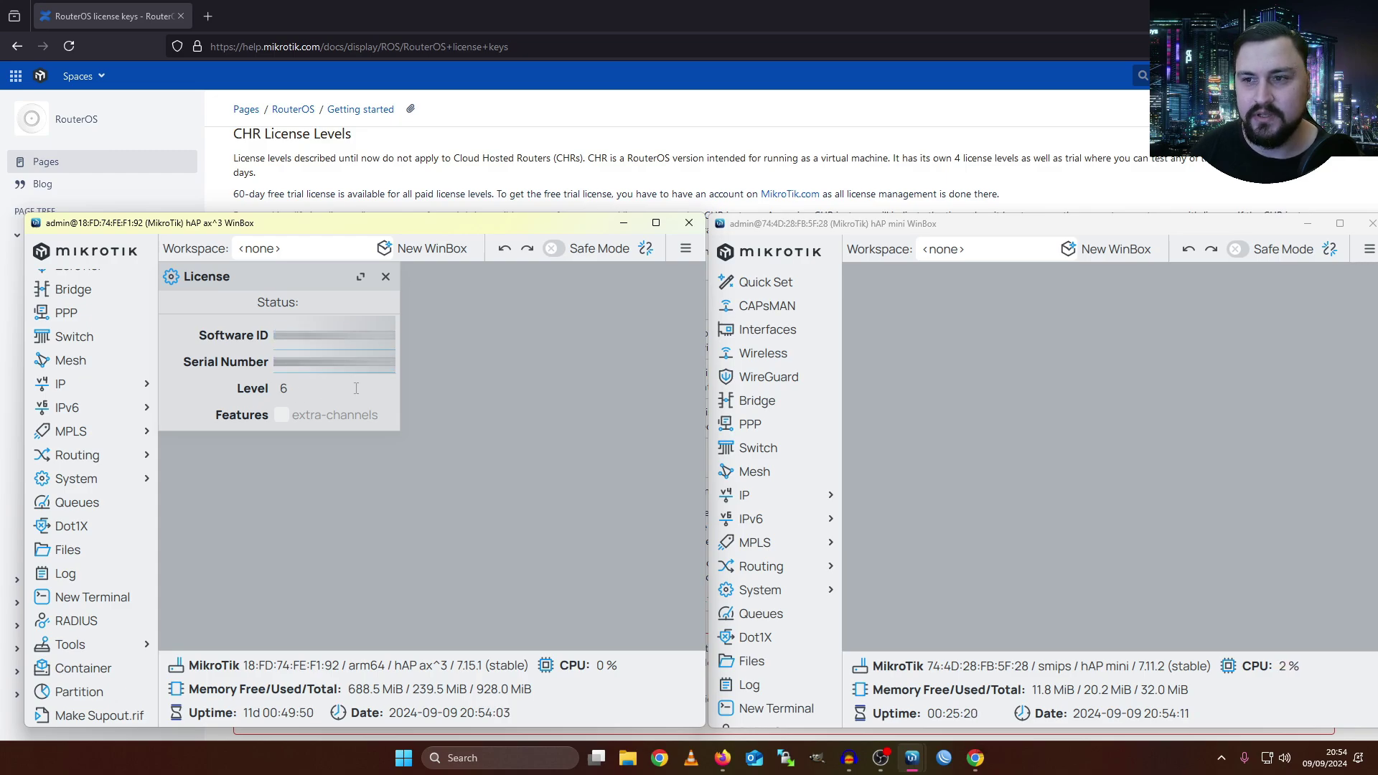
left_click(286, 388)
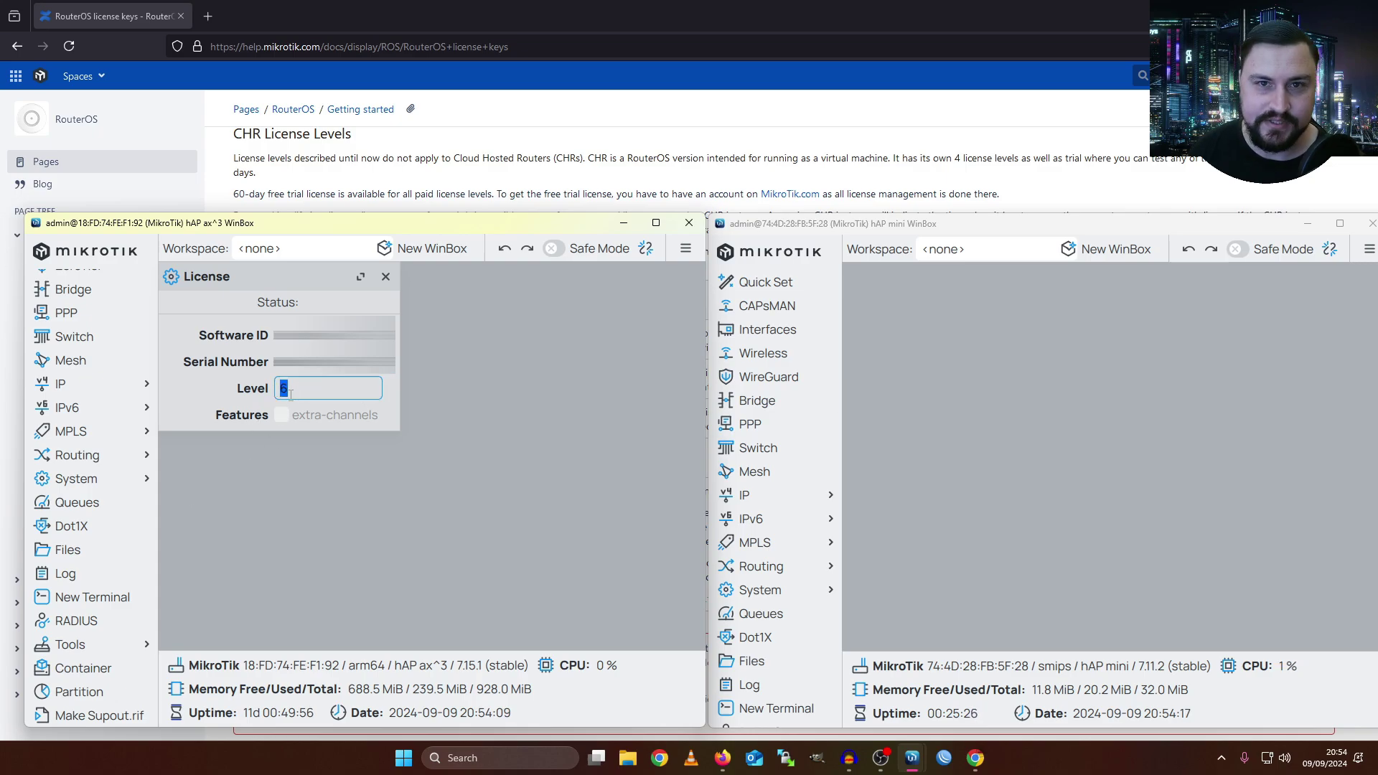
key("alt+Tab")
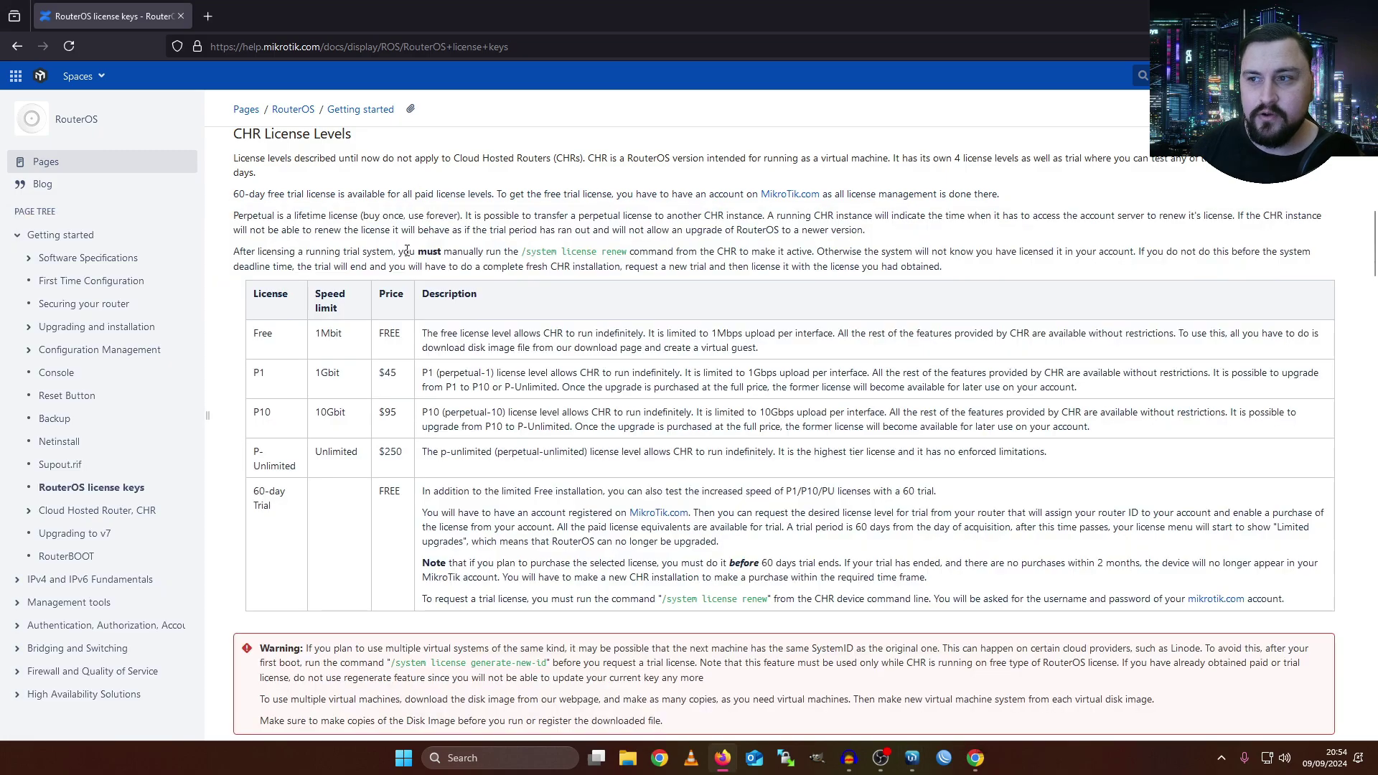
- Scroll up to the license level table, then down to the CHR License Levels introduction
scroll(498, 361, "up", 2)
scroll(499, 361, "up", 6)
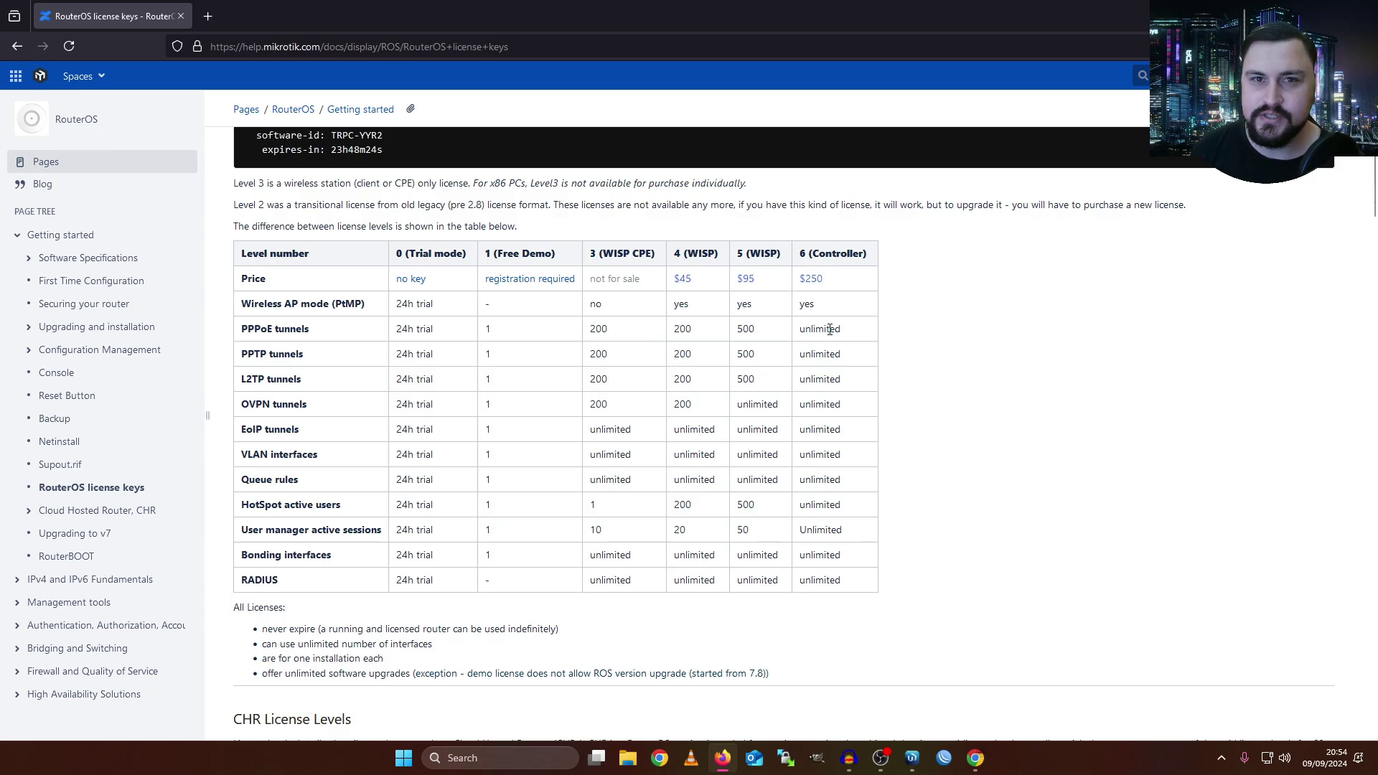
scroll(825, 316, "down", 1)
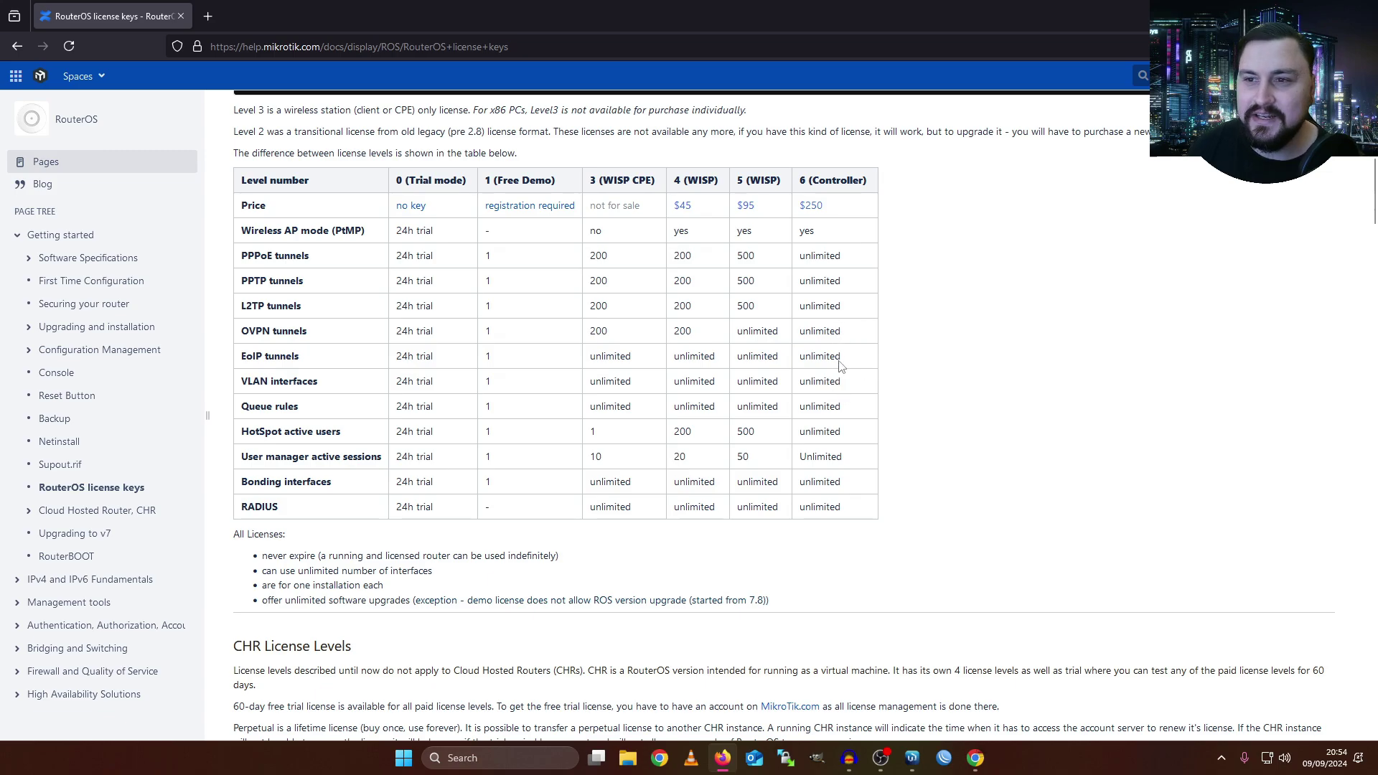
scroll(839, 361, "down", 2)
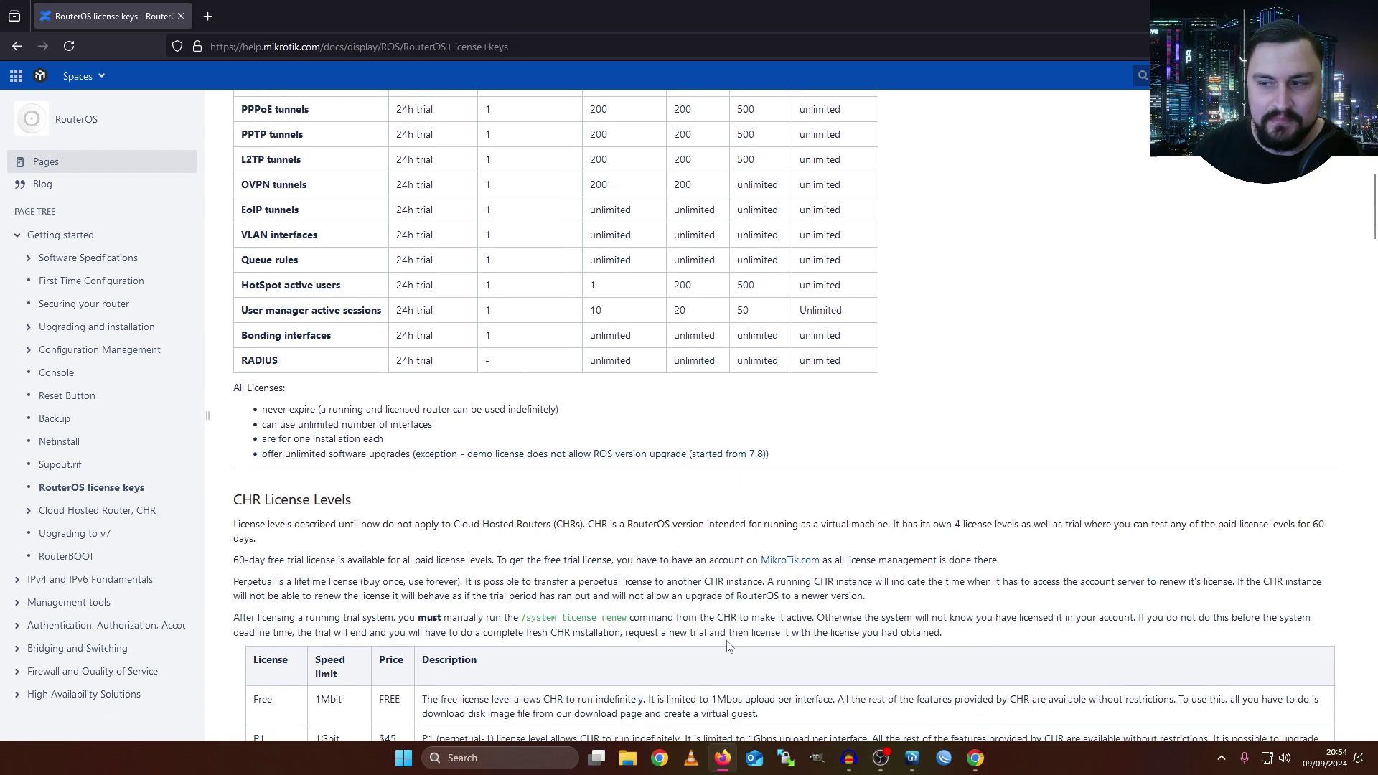
- Switch to the hAP mini router's WinBox and open System > License
mouse_move(911, 758)
left_click(923, 707)
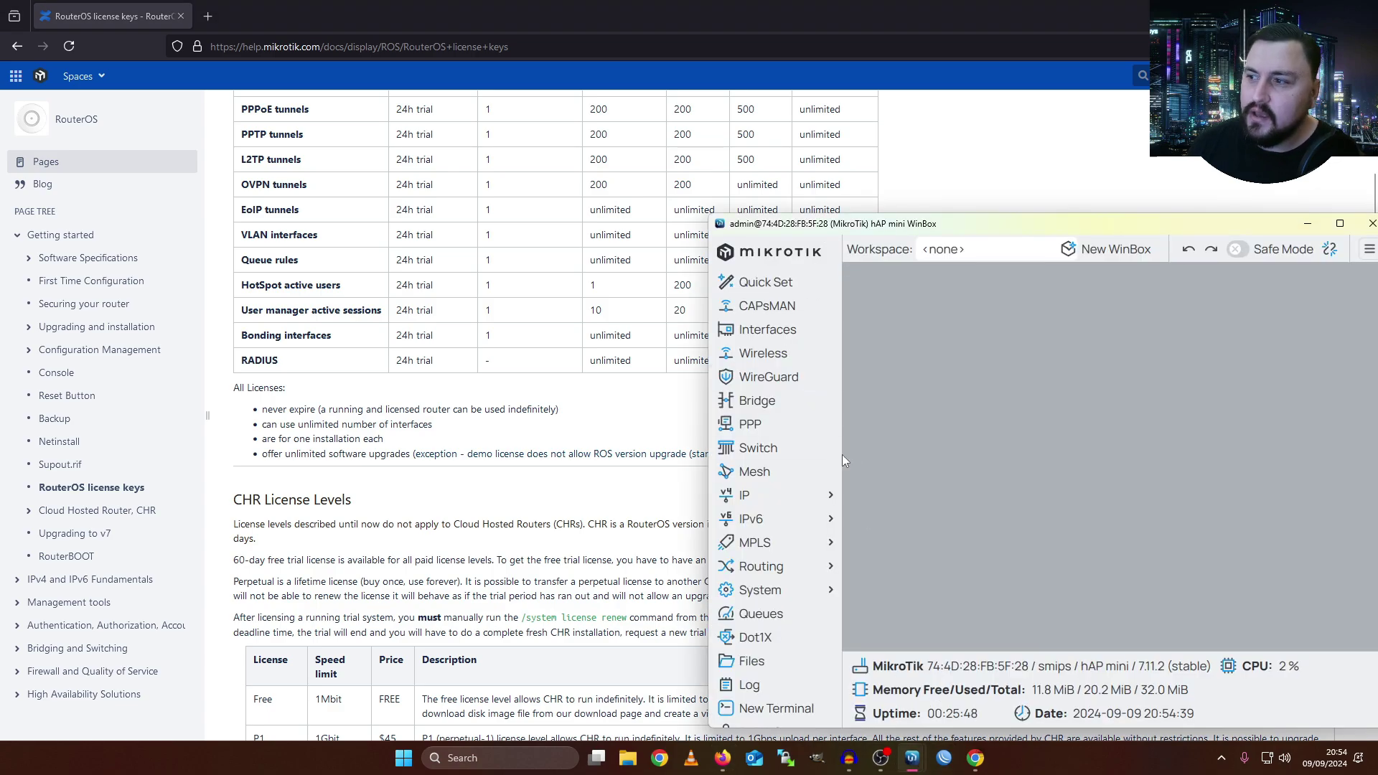
left_click(780, 591)
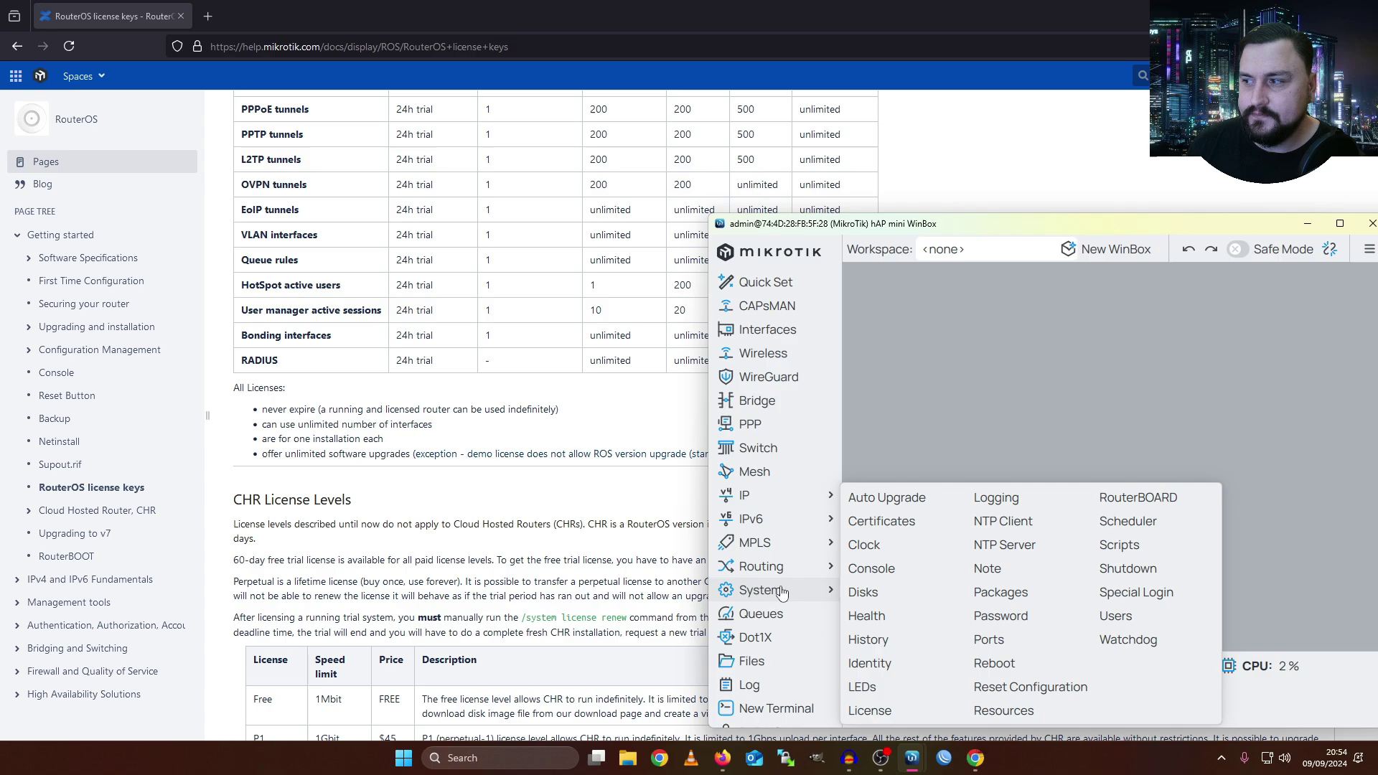
left_click(869, 710)
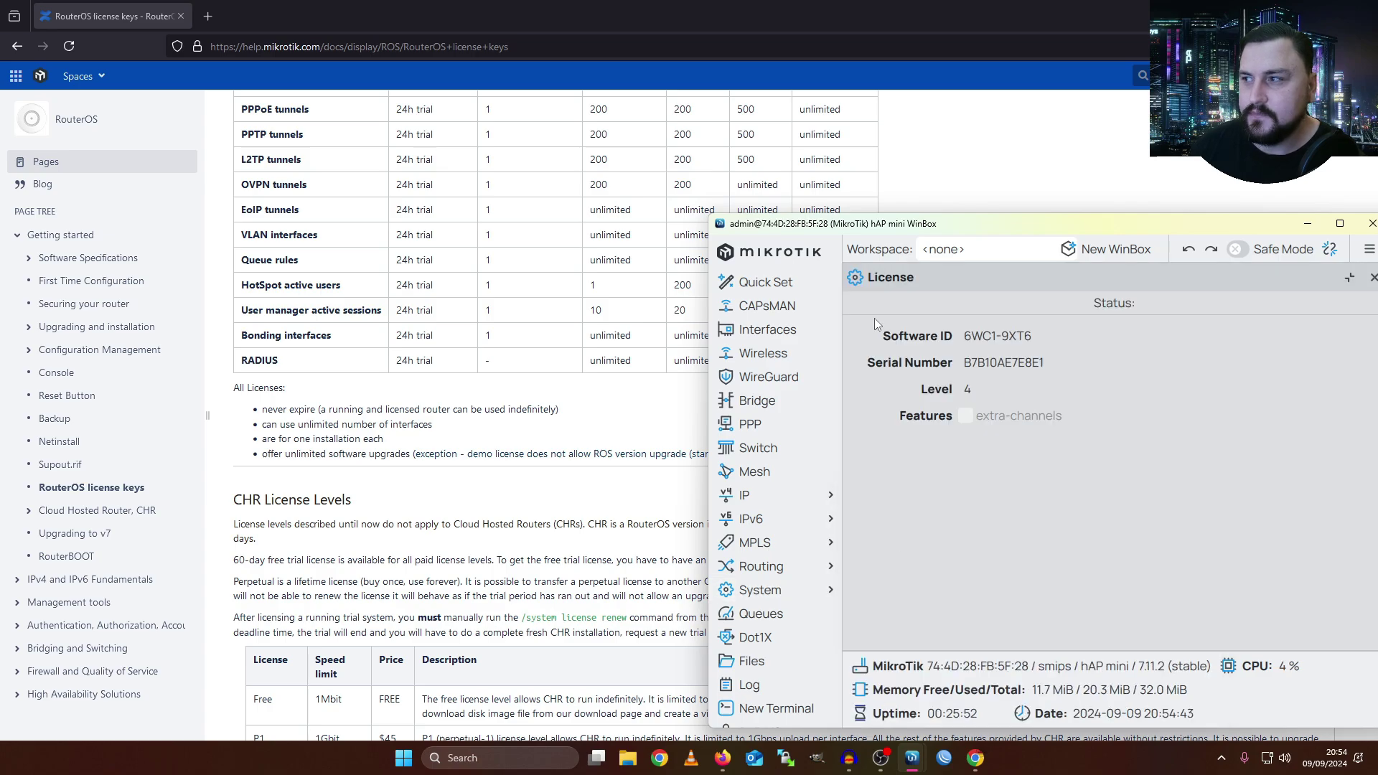
- Undock the License window, place it in the corner, and highlight license level 4
double_click(925, 278)
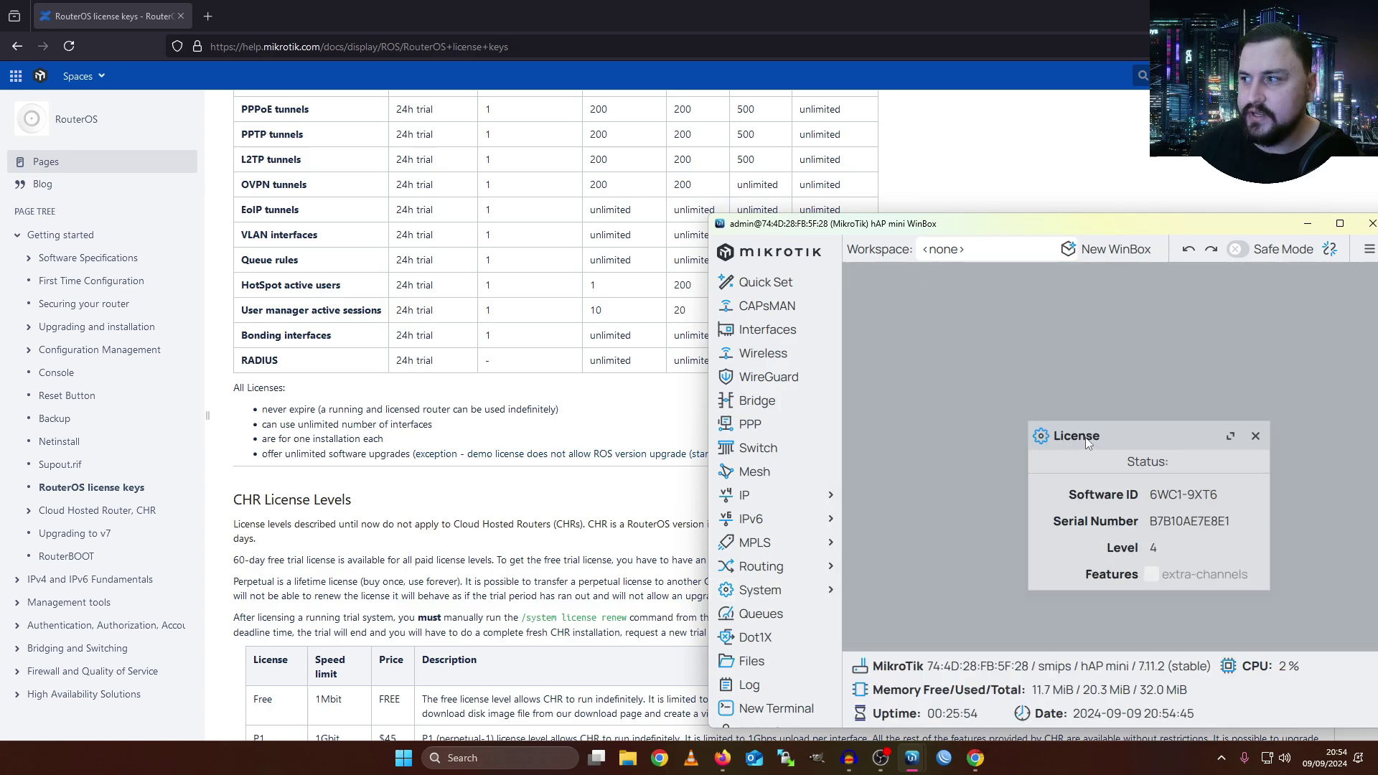
left_click_drag(1084, 462, 870, 303)
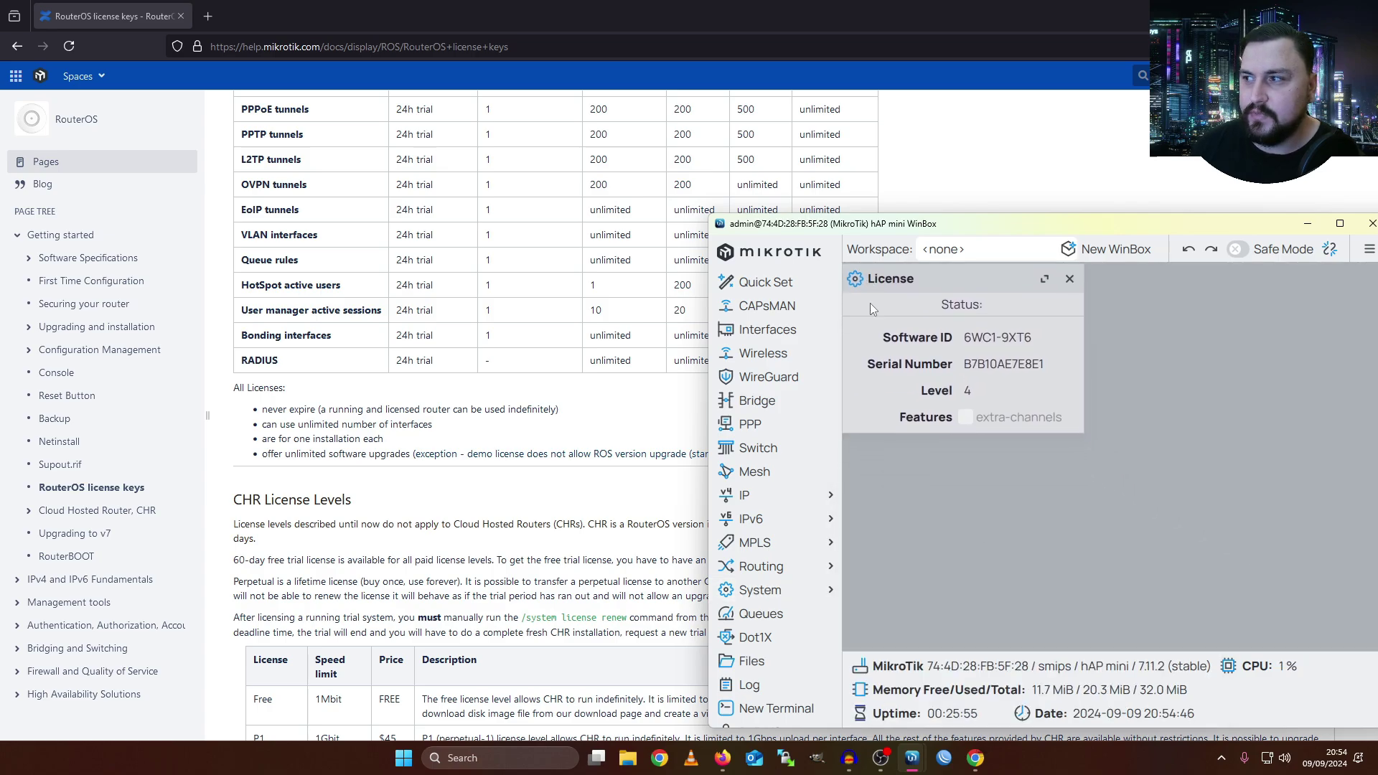
left_click(955, 393)
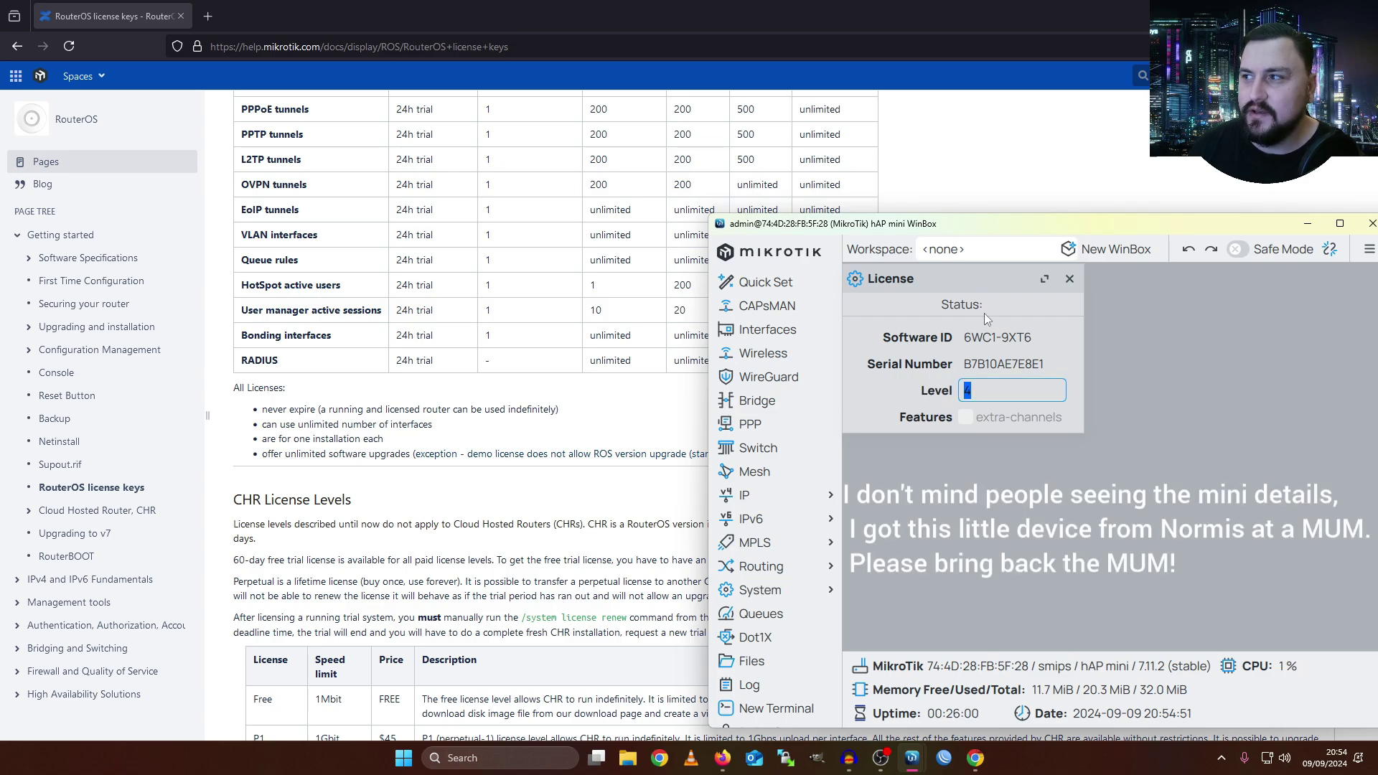
scroll(813, 204, "up", 3)
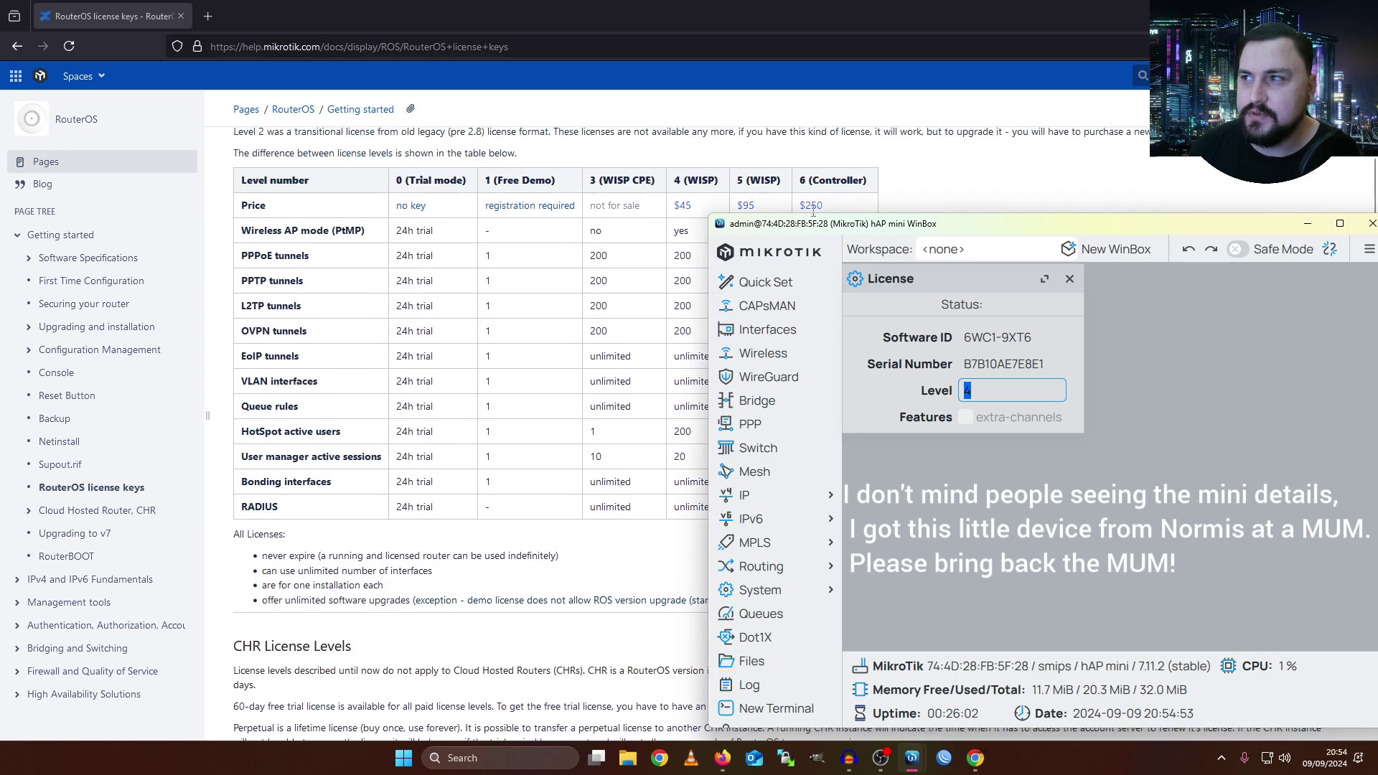
left_click_drag(758, 231, 893, 198)
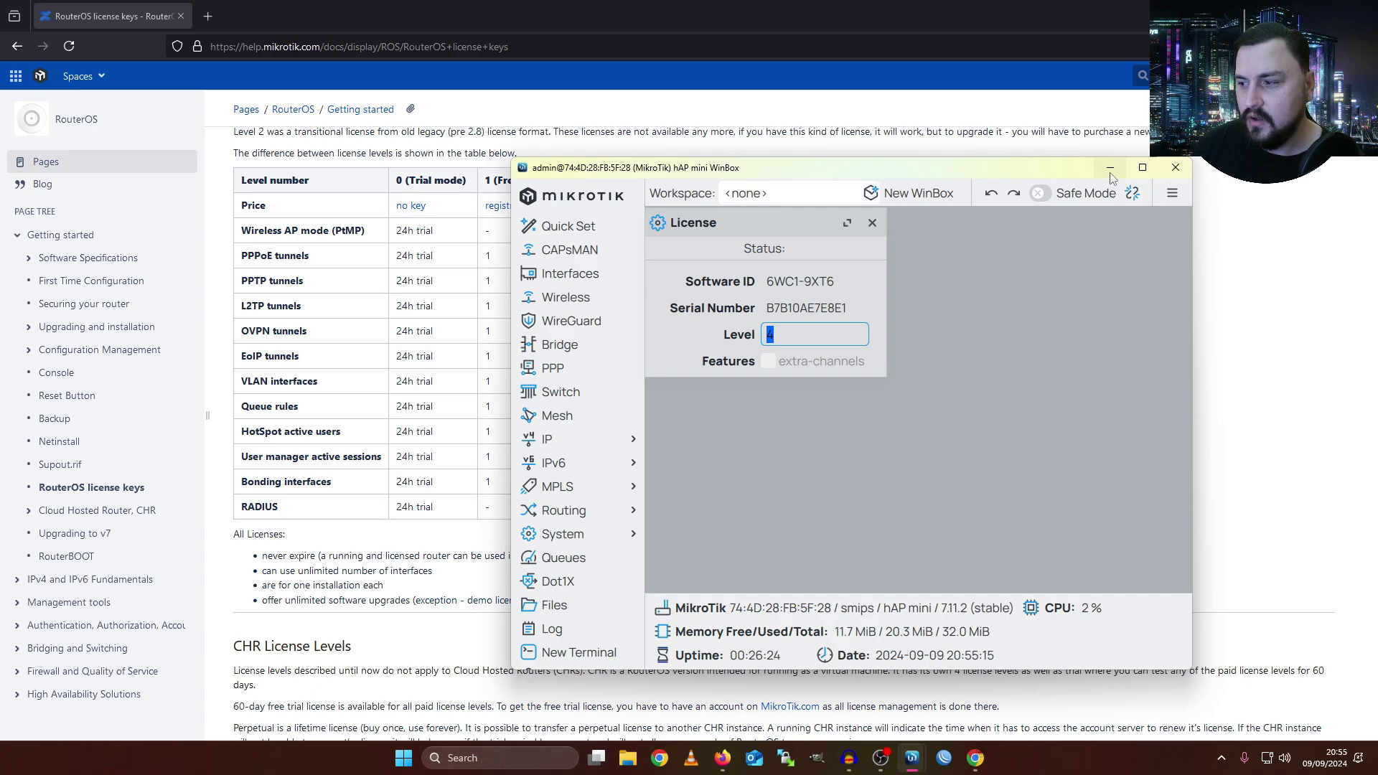
- Launch PuTTY from Start and connect to the router at 192.168.88.1
left_click(395, 765)
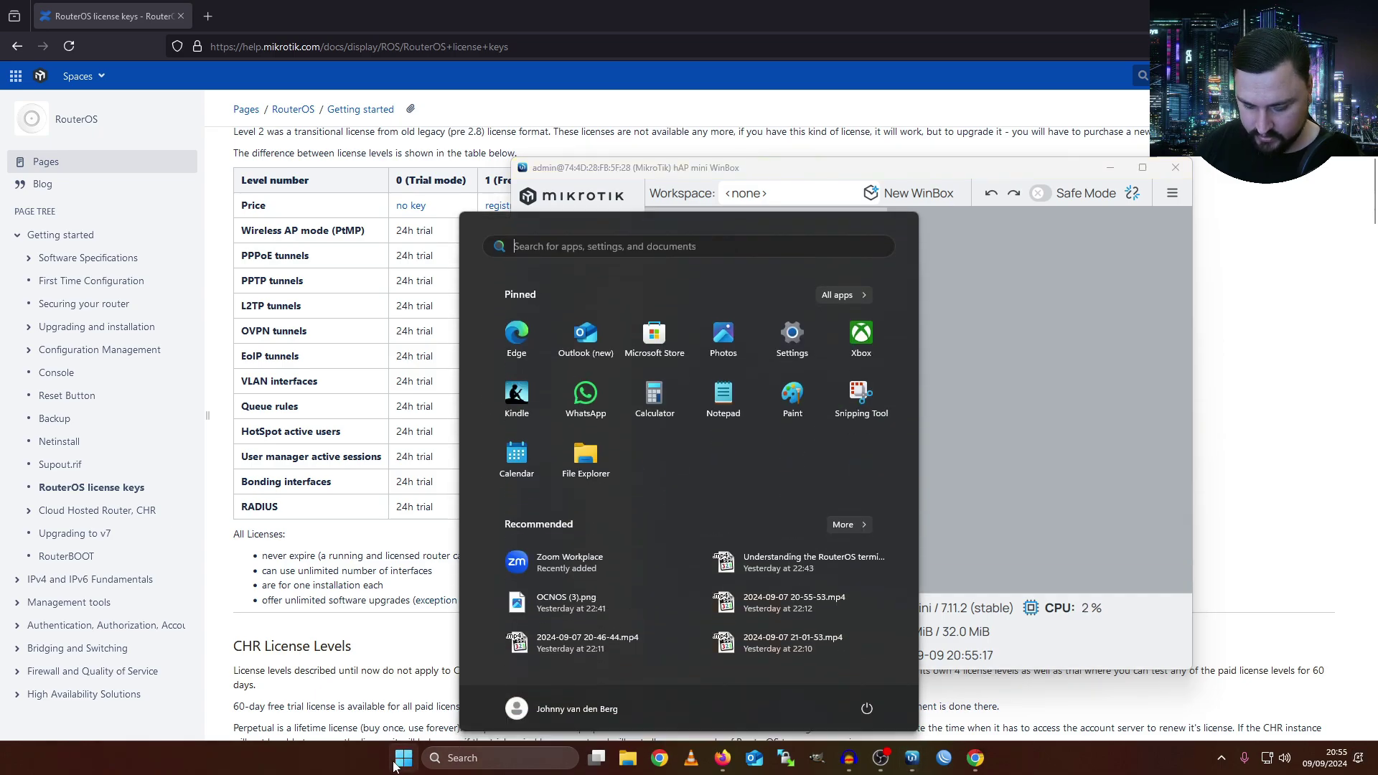
type("putty")
key("Return")
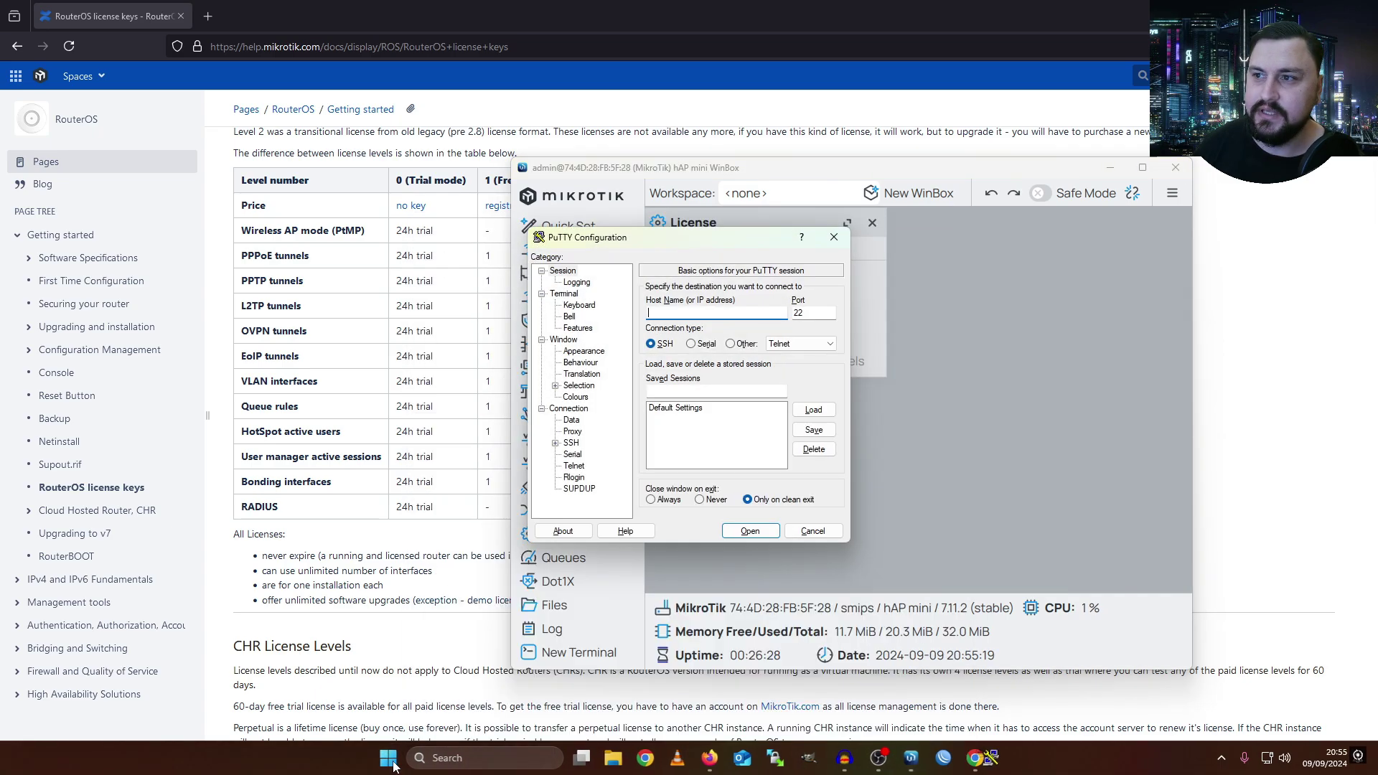
type("192.168.8")
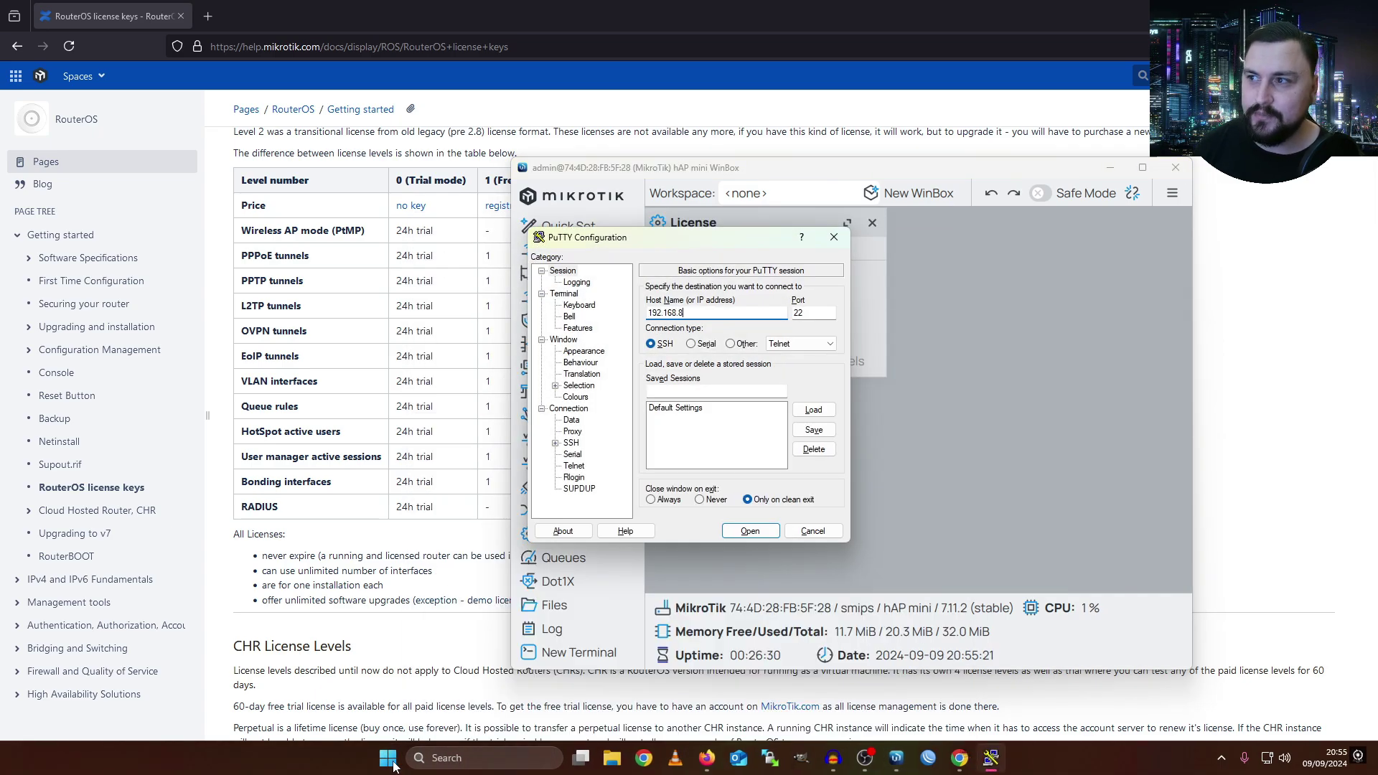
type("8.1")
key("Return")
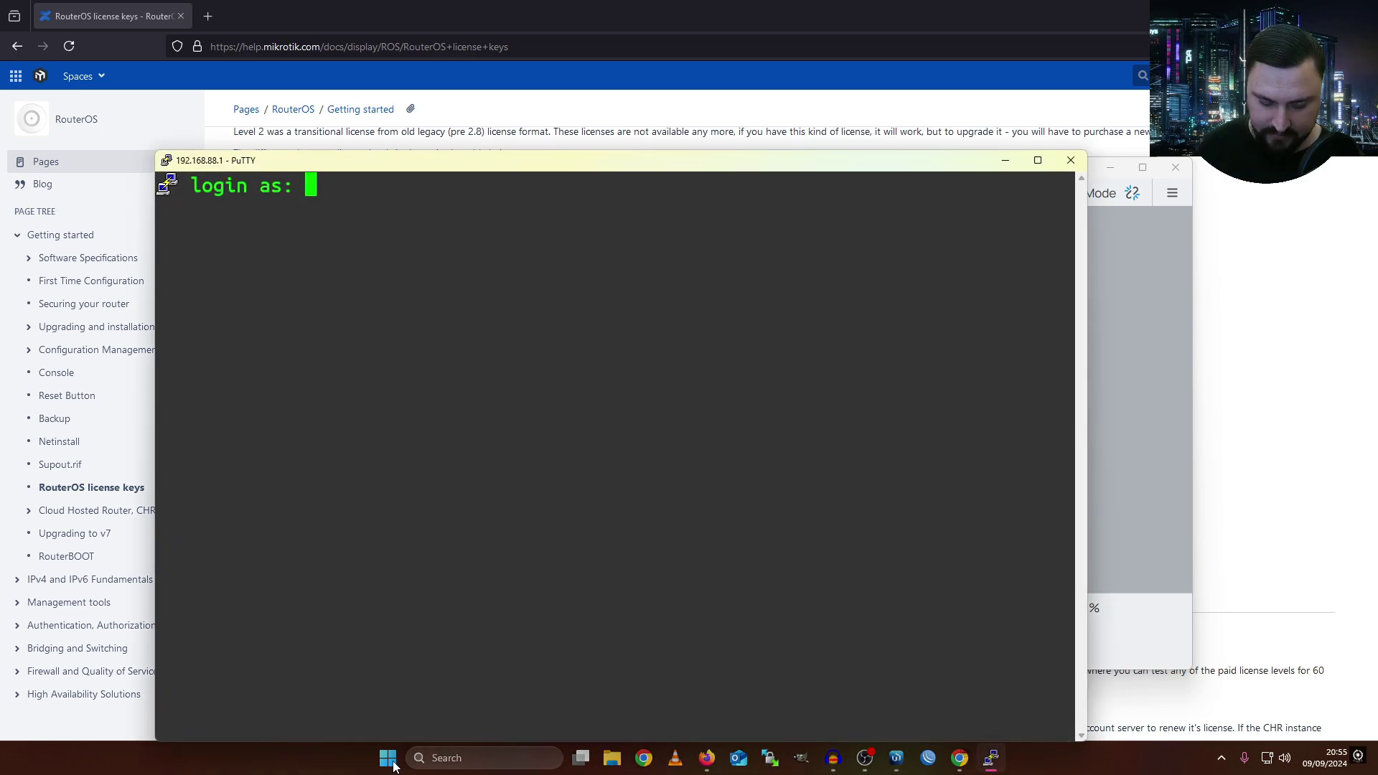
- Log in, maximize the terminal, and run system/license/print showing nlevel 6
type("admin")
key("Return")
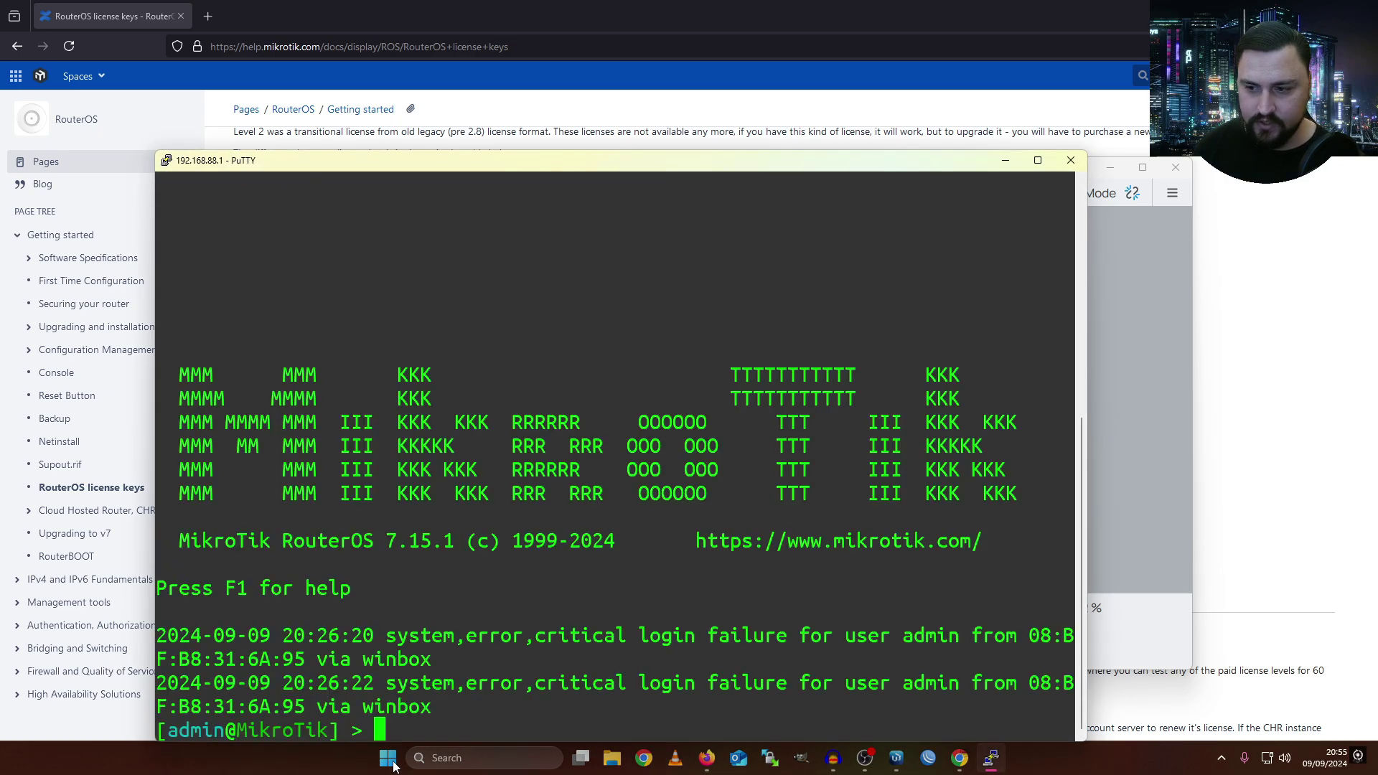
type("system/license/")
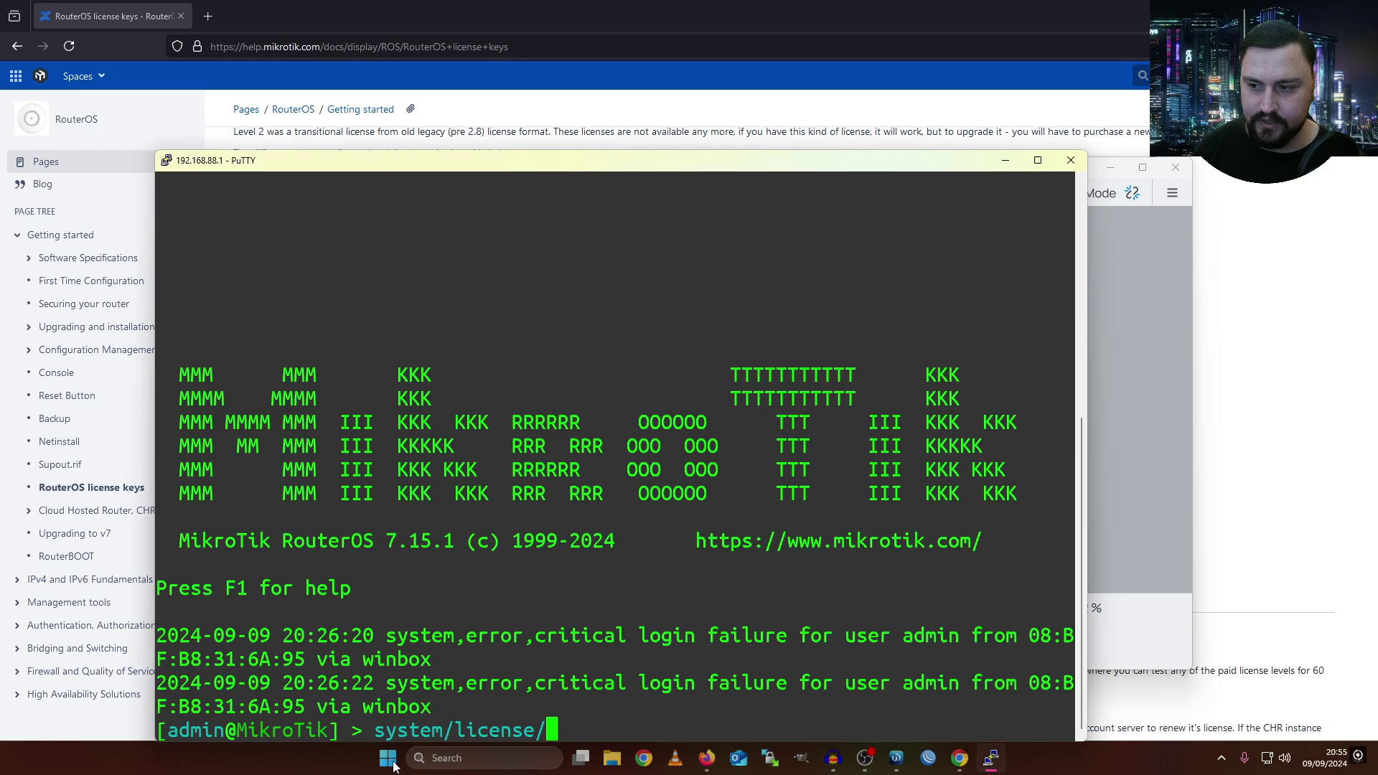
double_click(527, 161)
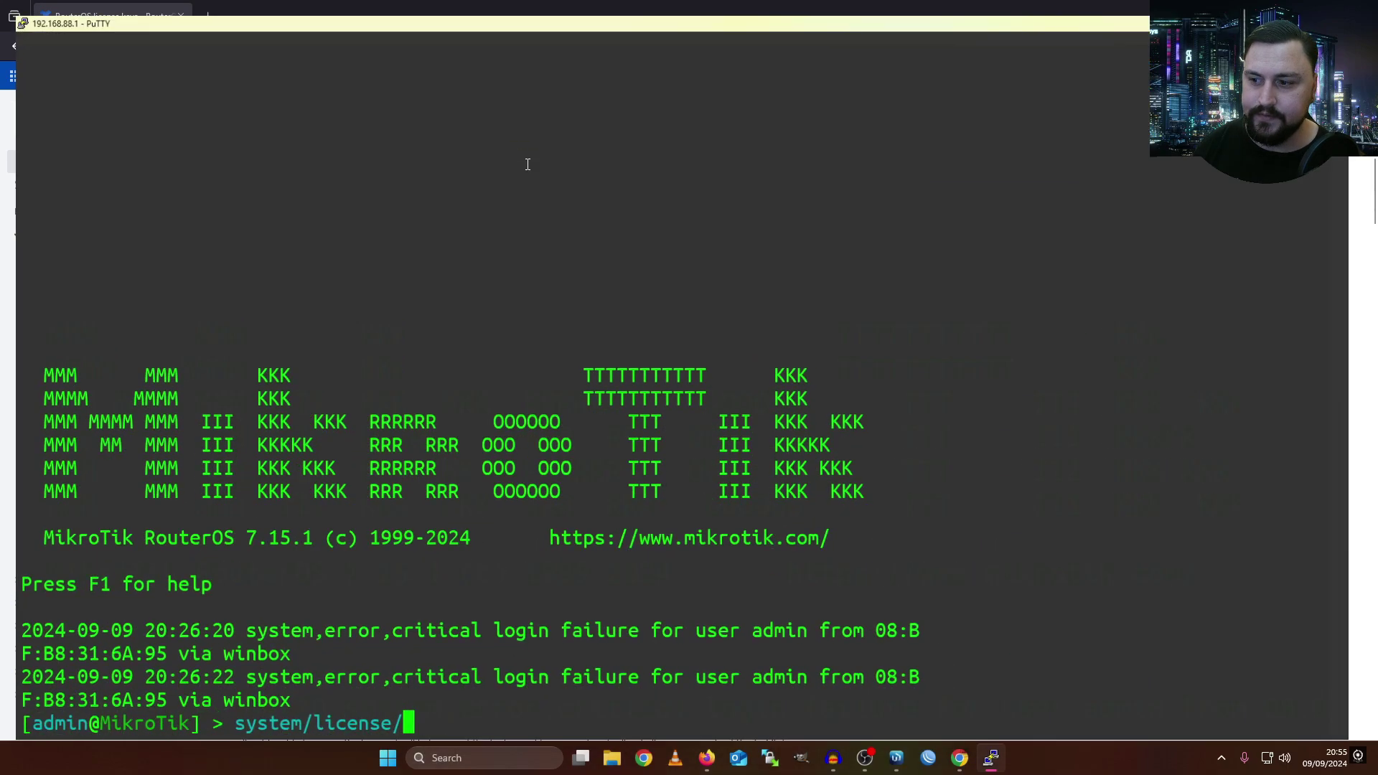
type("print")
key("Return")
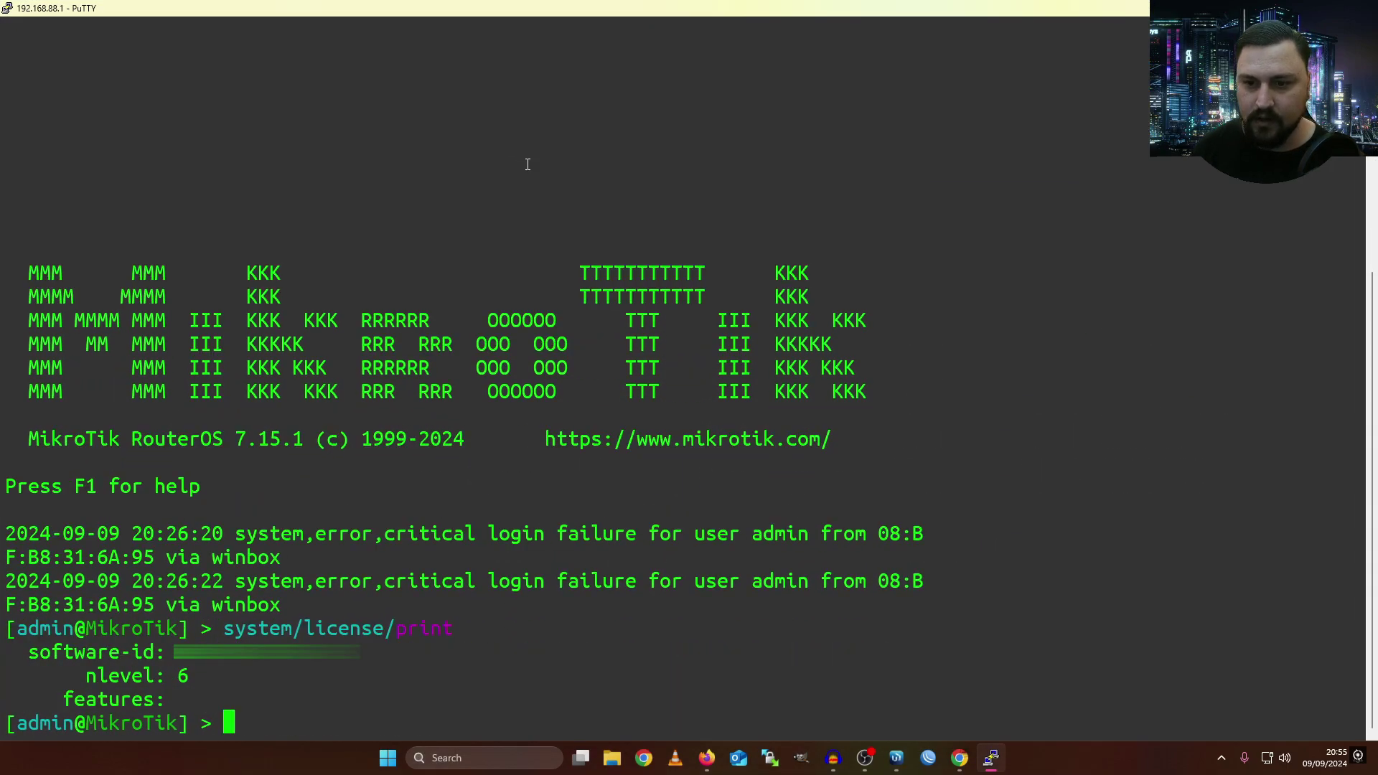